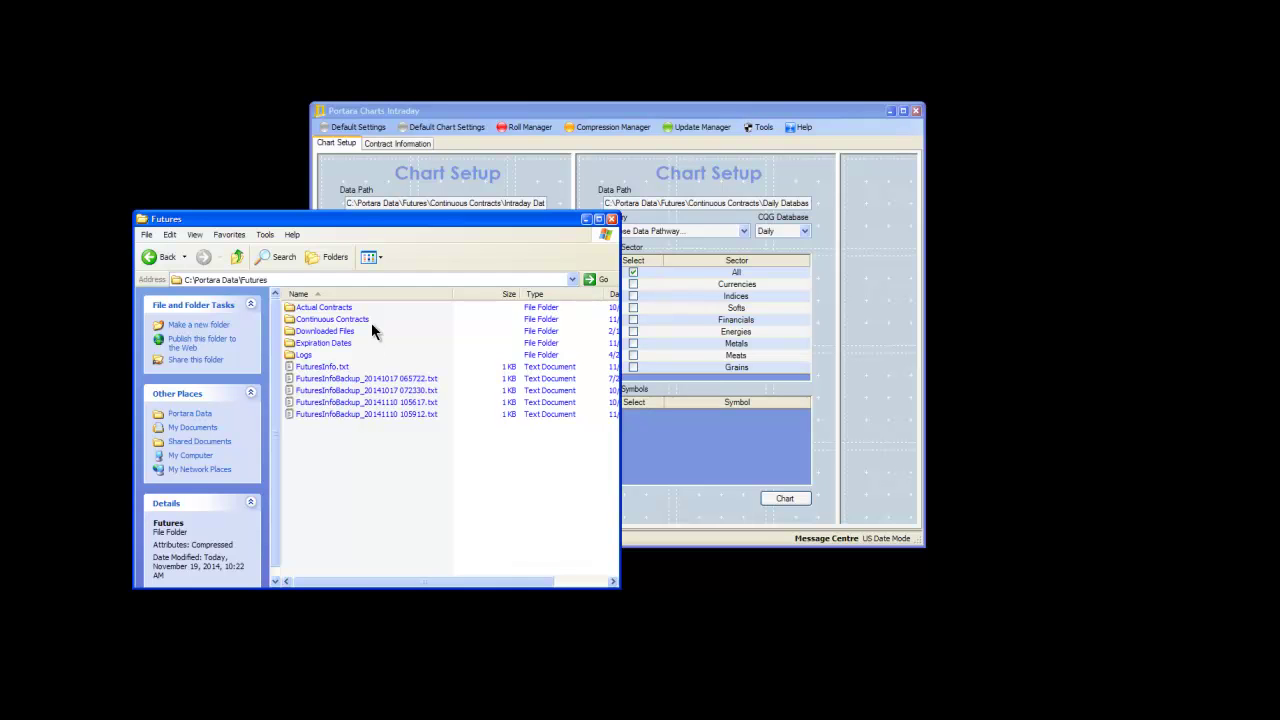
Step: Look inside the Continuous Contracts folder at its Daily Database subfolder, and return to Continuous Contracts
{"action": "left_click", "coordinate": [308, 323]}
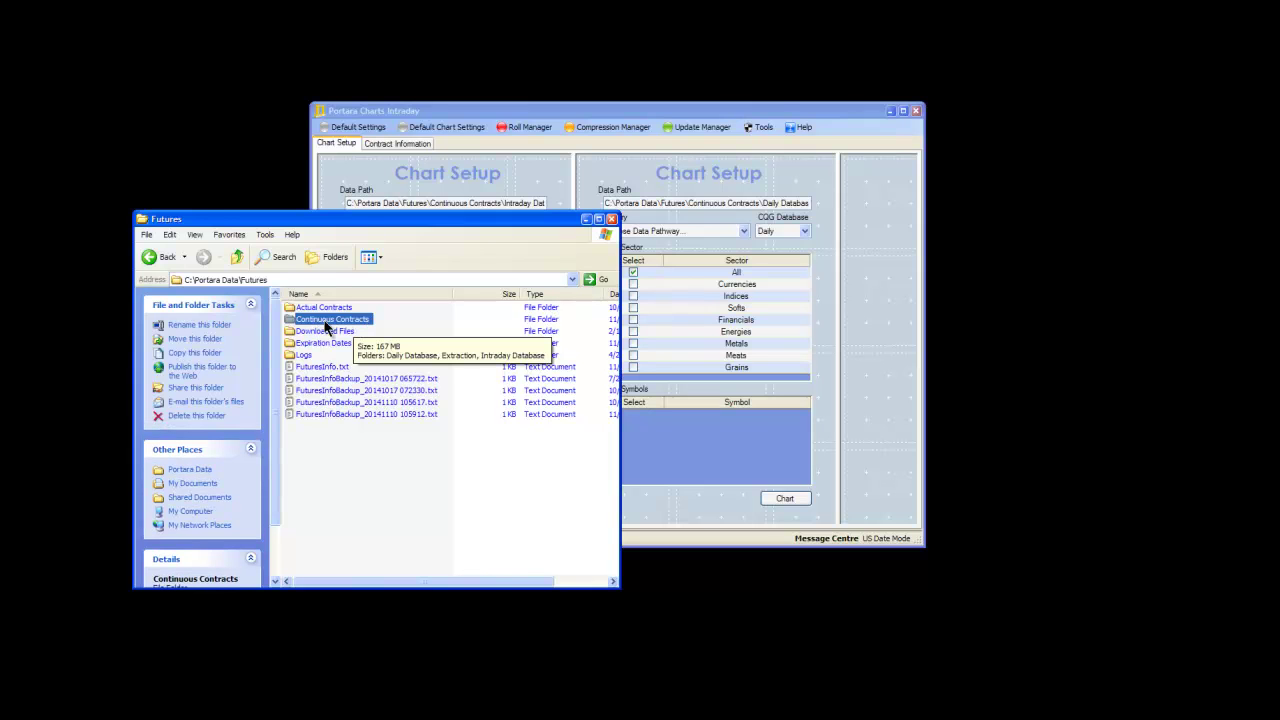
{"action": "double_click", "coordinate": [324, 320]}
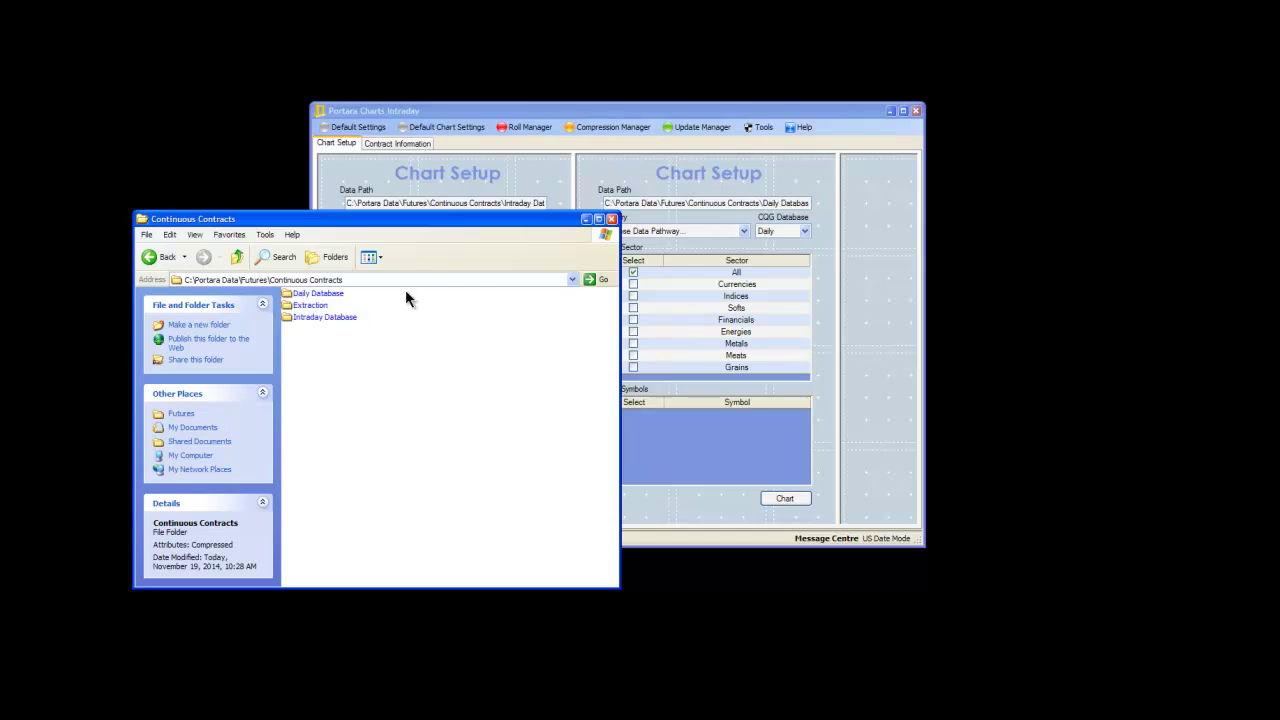
{"action": "left_click", "coordinate": [319, 297]}
{"action": "double_click", "coordinate": [318, 296]}
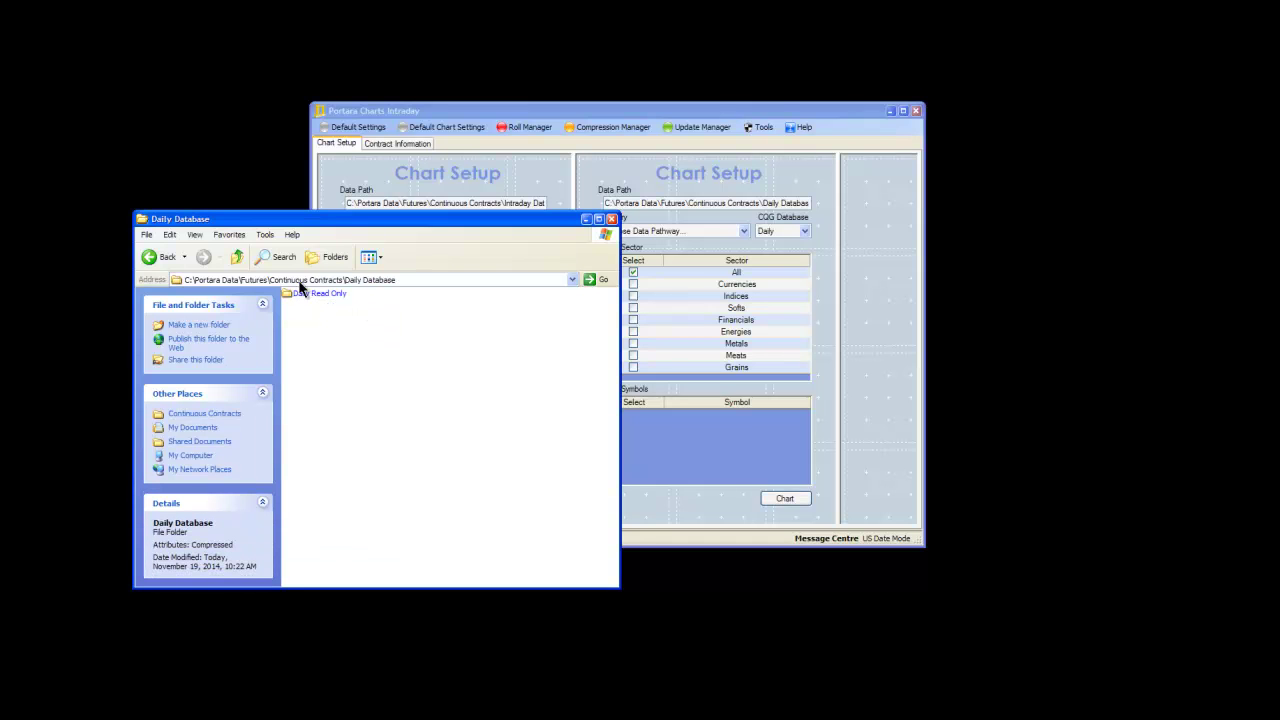
{"action": "left_click", "coordinate": [239, 262]}
Step: Check the Compression Manager's data types and the Intraday Database folder's contents, and go back up to the Futures folder
{"action": "left_click", "coordinate": [624, 128]}
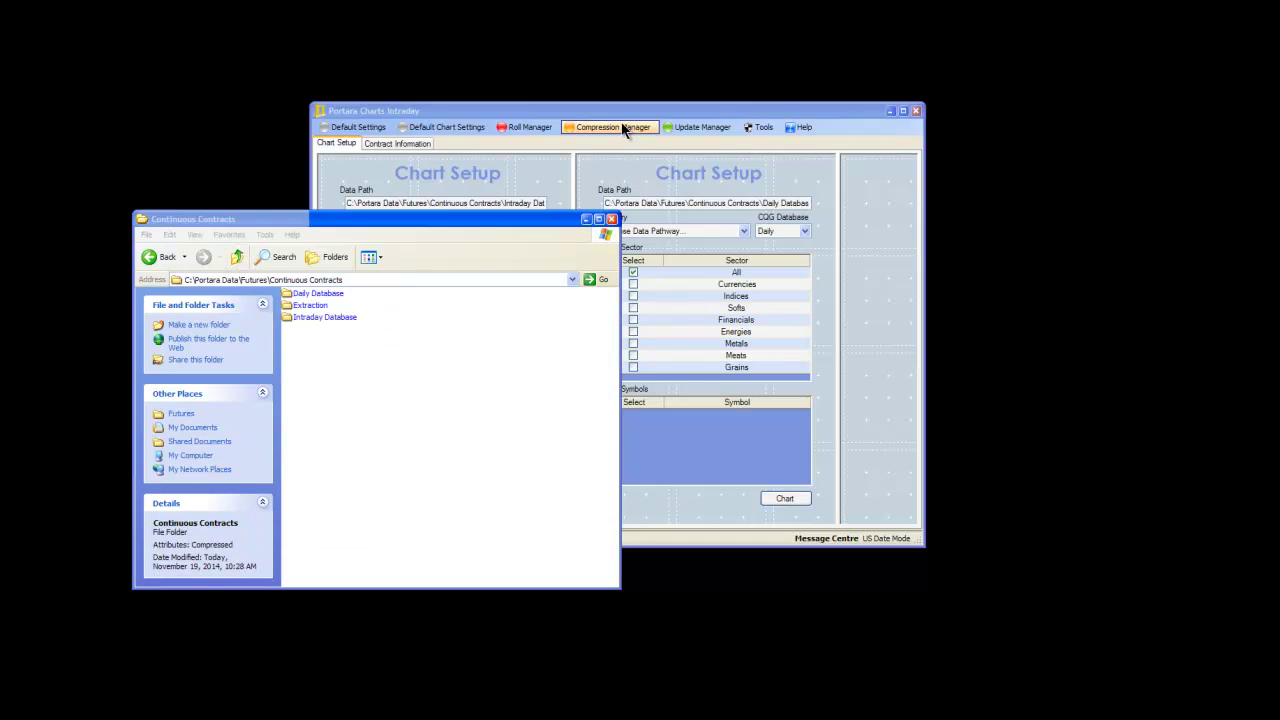
{"action": "left_click", "coordinate": [624, 128]}
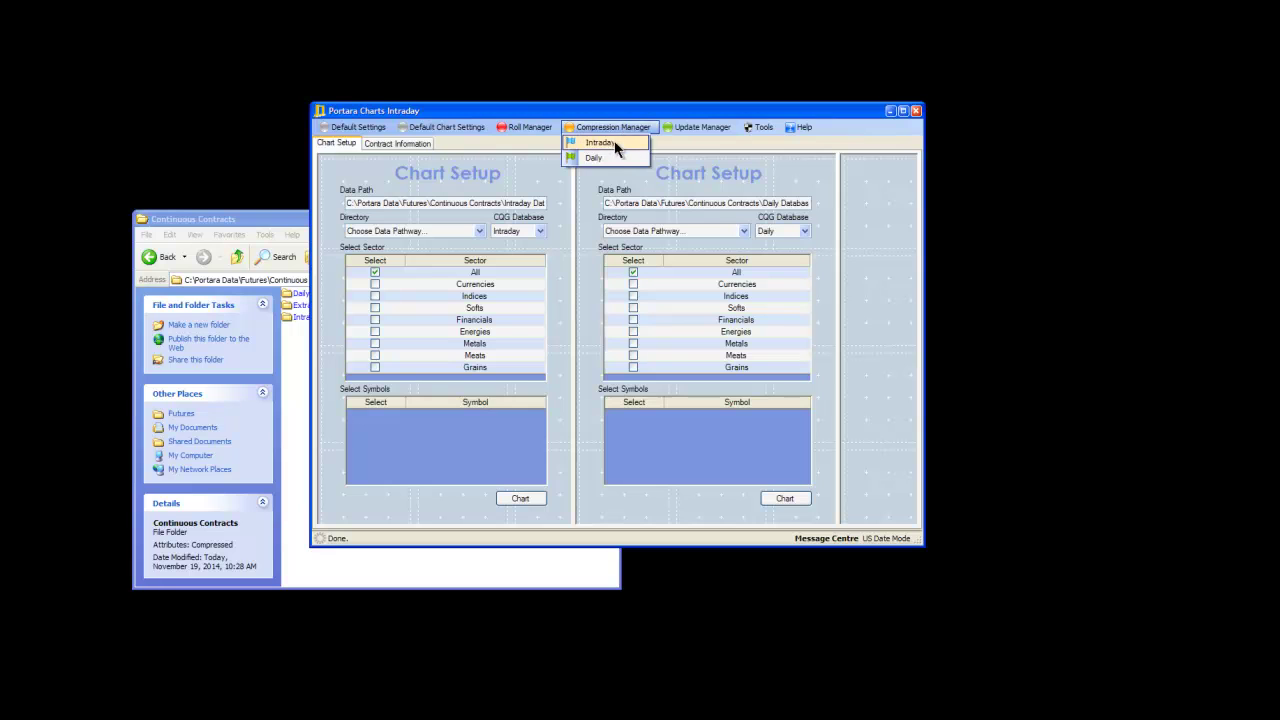
{"action": "left_click", "coordinate": [283, 224]}
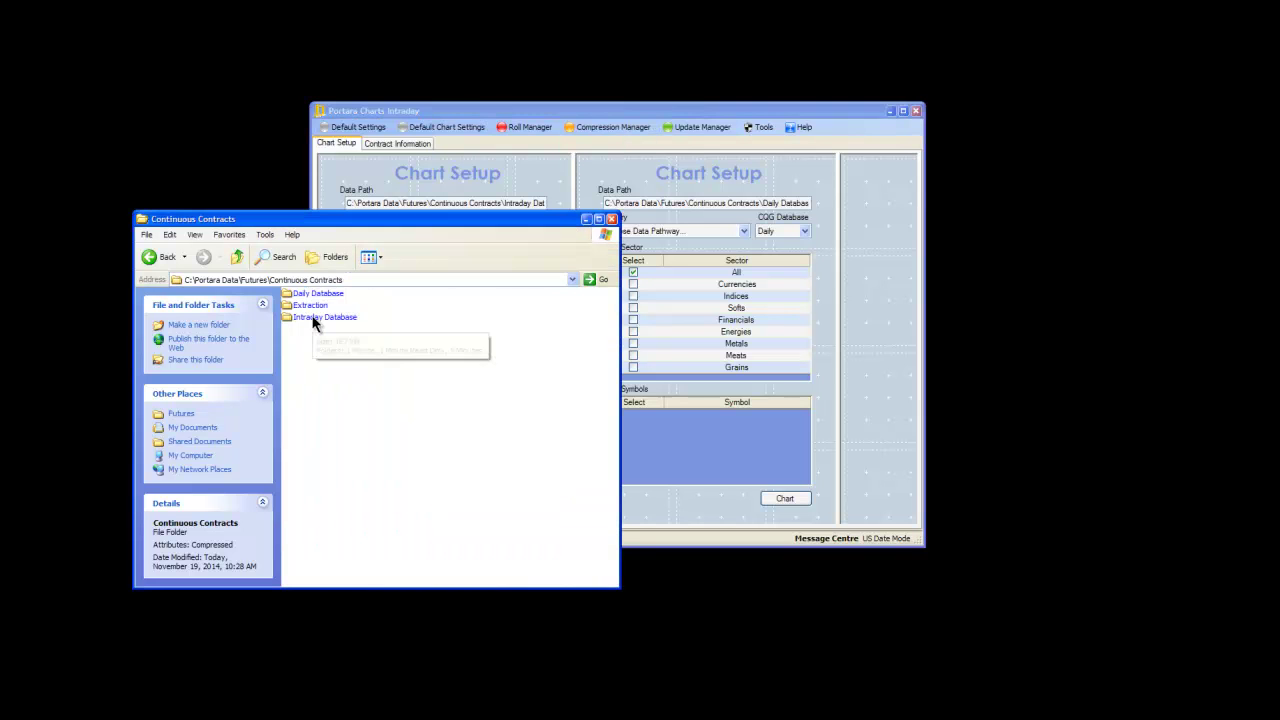
{"action": "left_click", "coordinate": [318, 318]}
{"action": "double_click", "coordinate": [318, 318]}
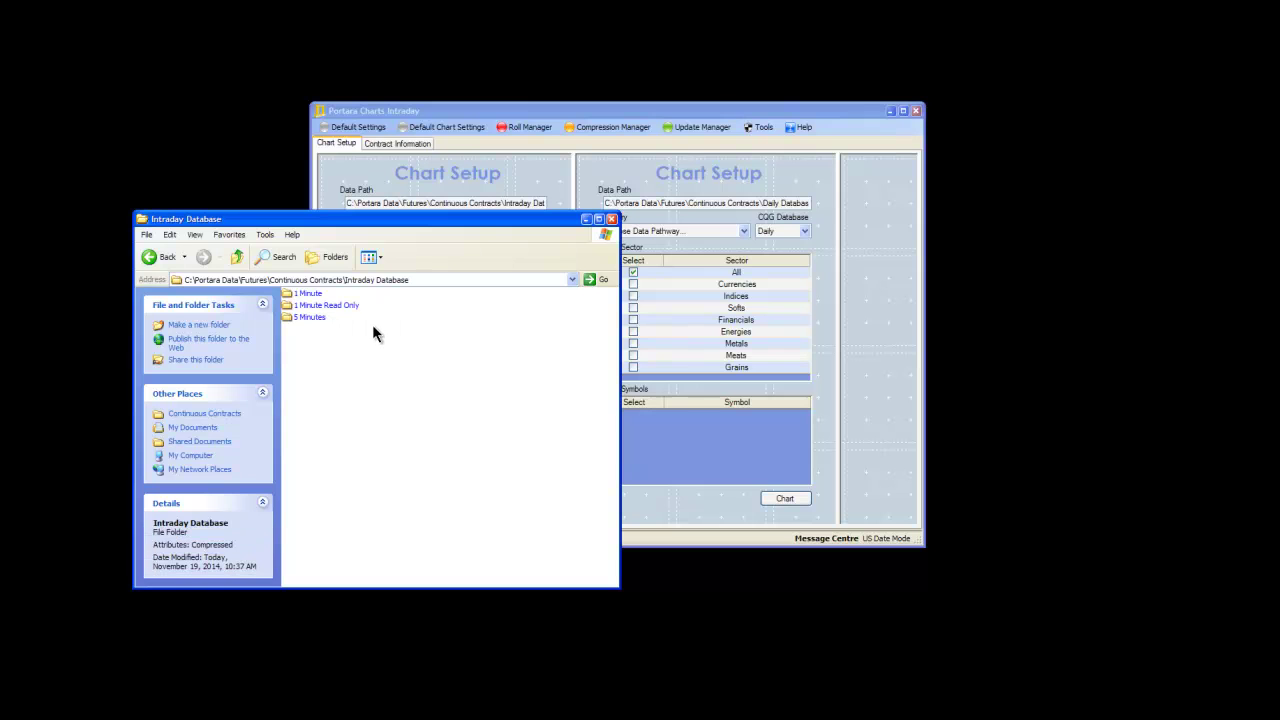
{"action": "left_click", "coordinate": [237, 257]}
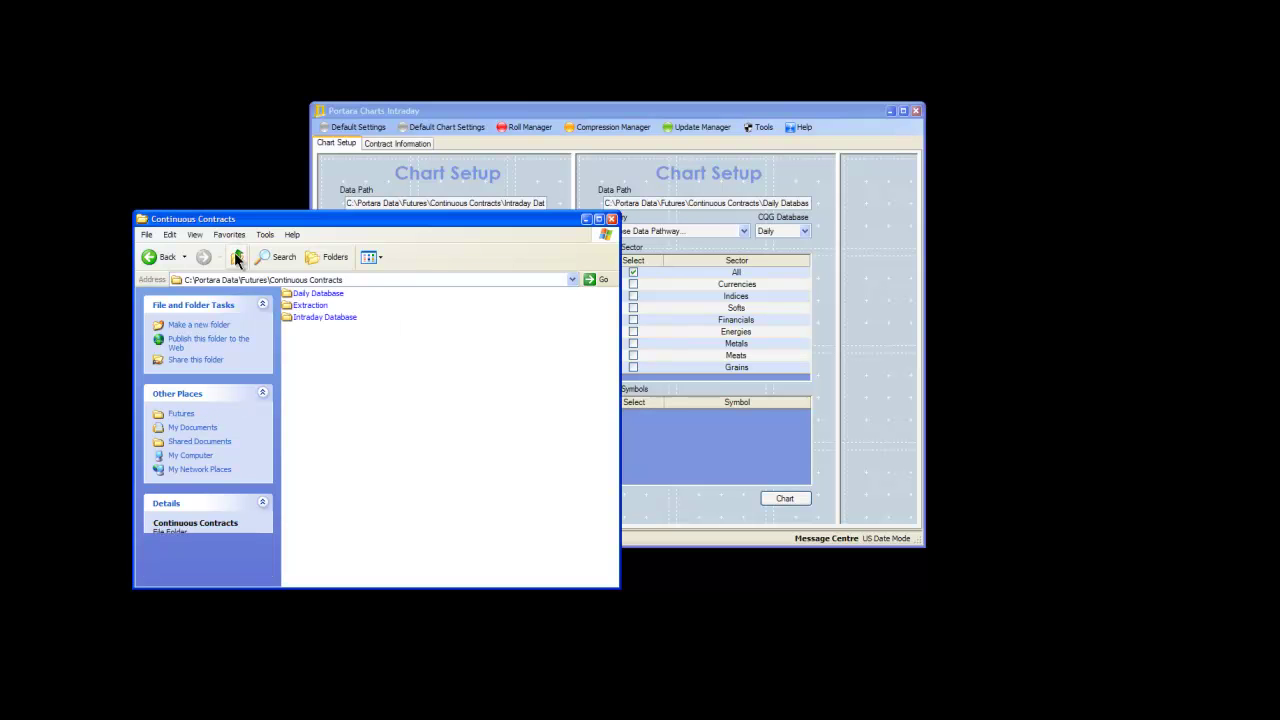
{"action": "left_click", "coordinate": [237, 257]}
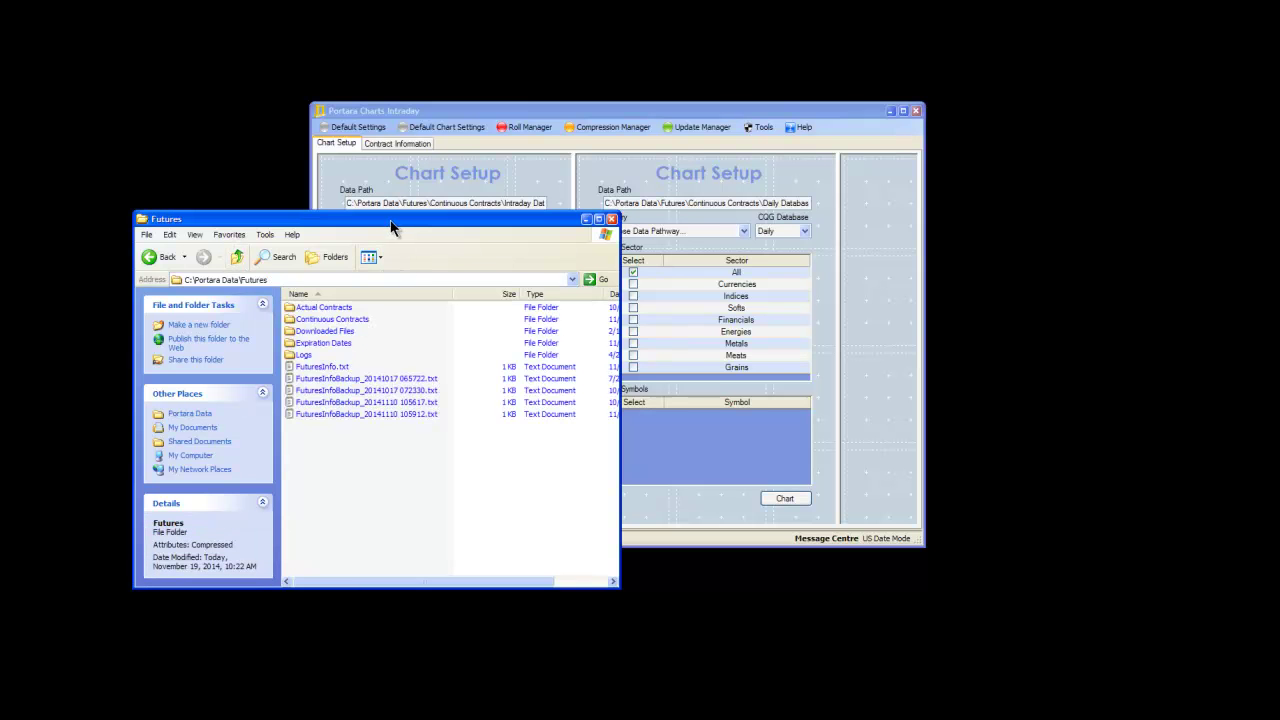
Step: Move the Futures folder window away from the chart window and review the actions available for the Continuous Contracts folder
{"action": "left_click_drag", "start_coordinate": [393, 224], "coordinate": [333, 266]}
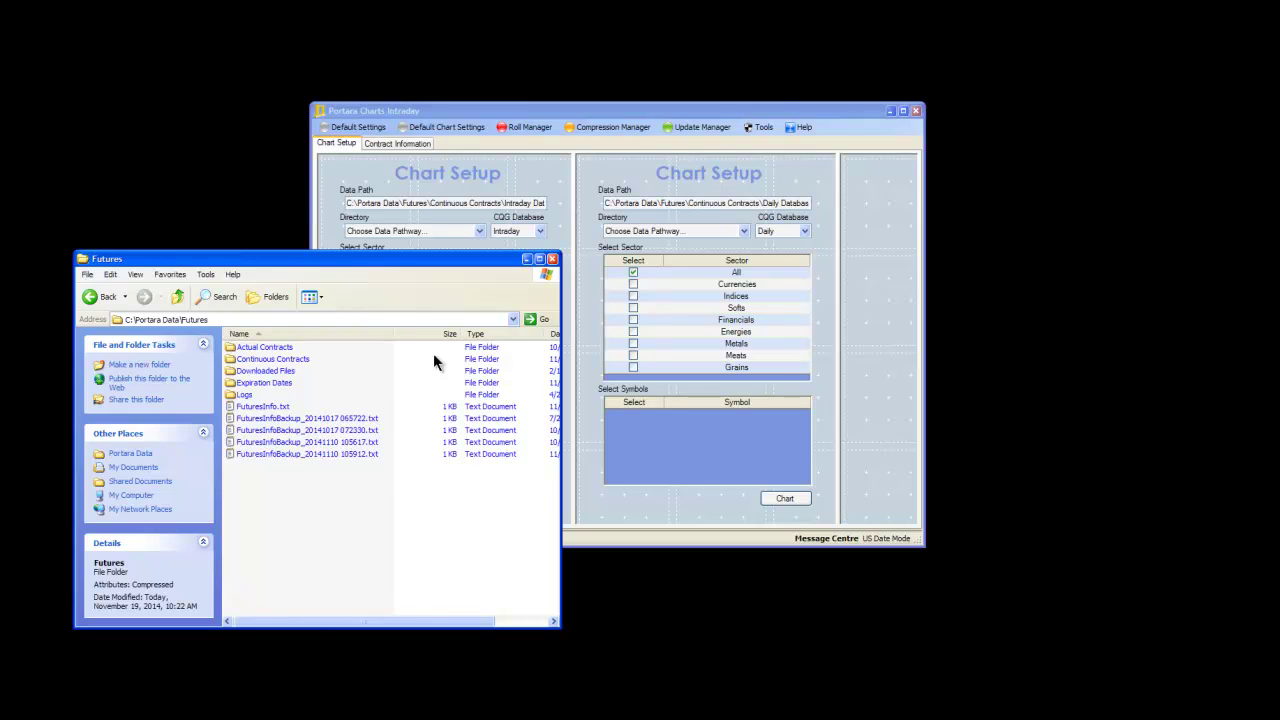
{"action": "left_click", "coordinate": [270, 362]}
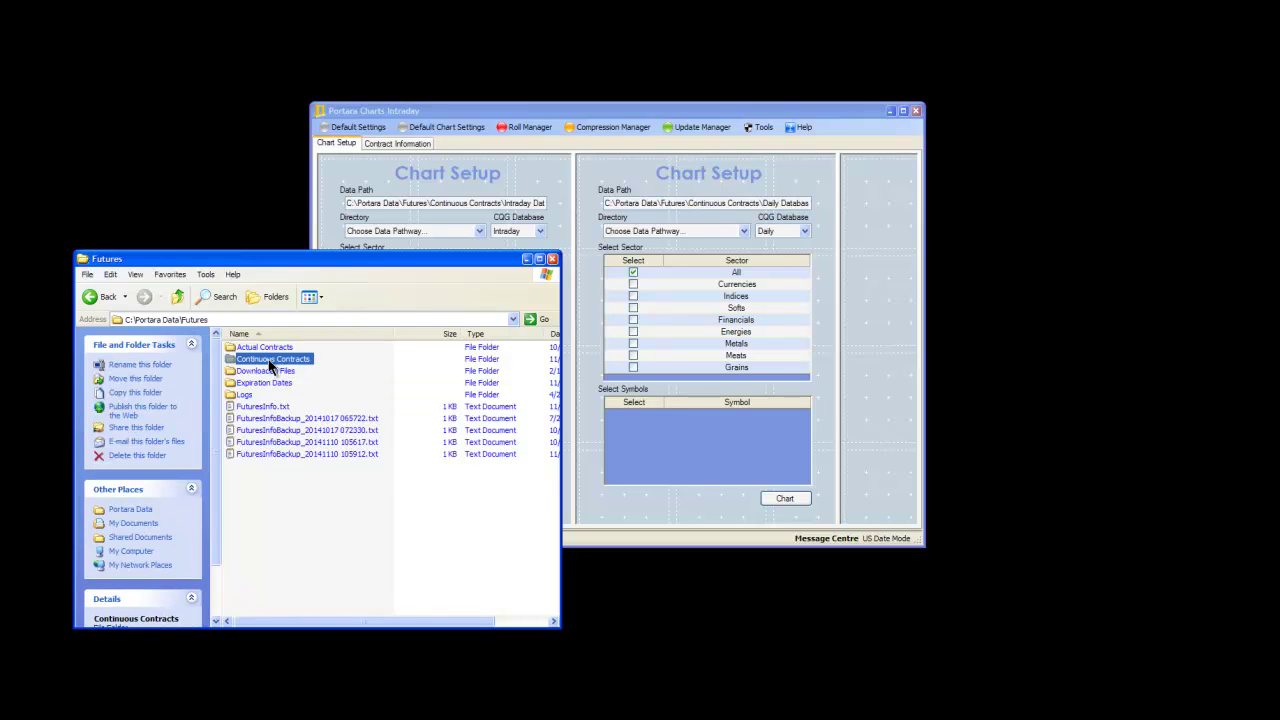
{"action": "left_click", "coordinate": [268, 360]}
{"action": "right_click", "coordinate": [268, 360]}
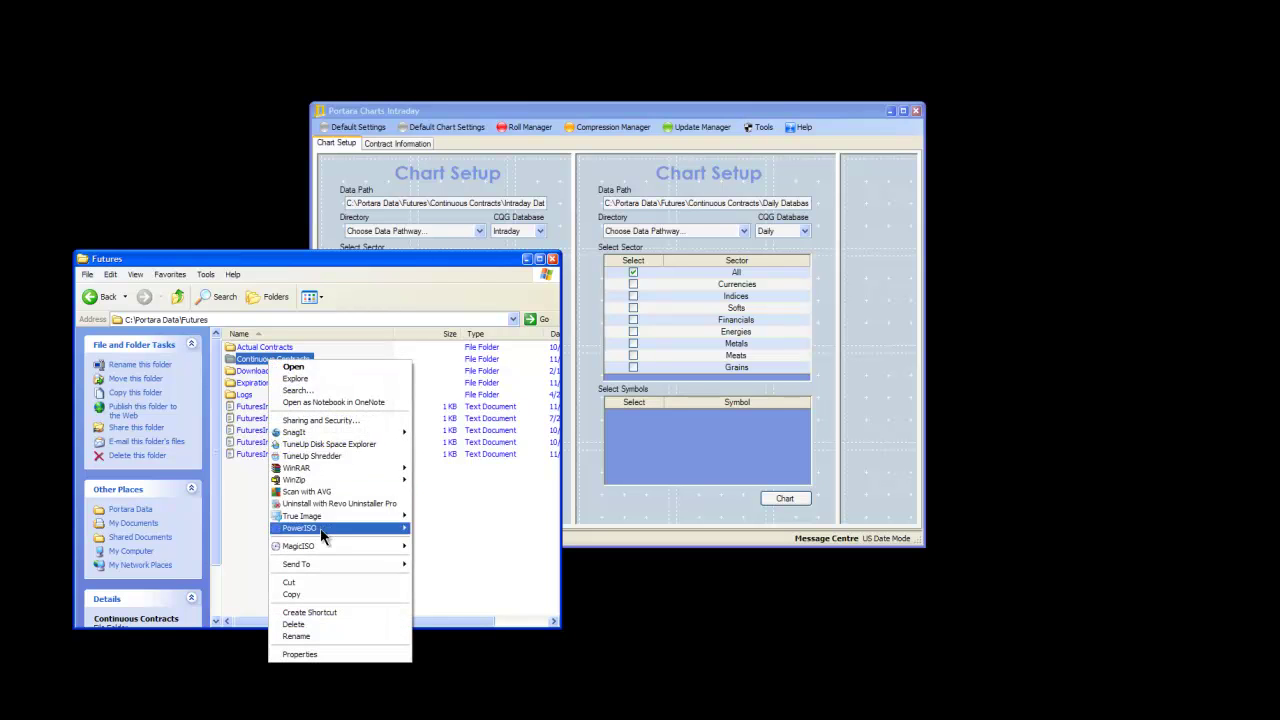
{"action": "left_click", "coordinate": [471, 544]}
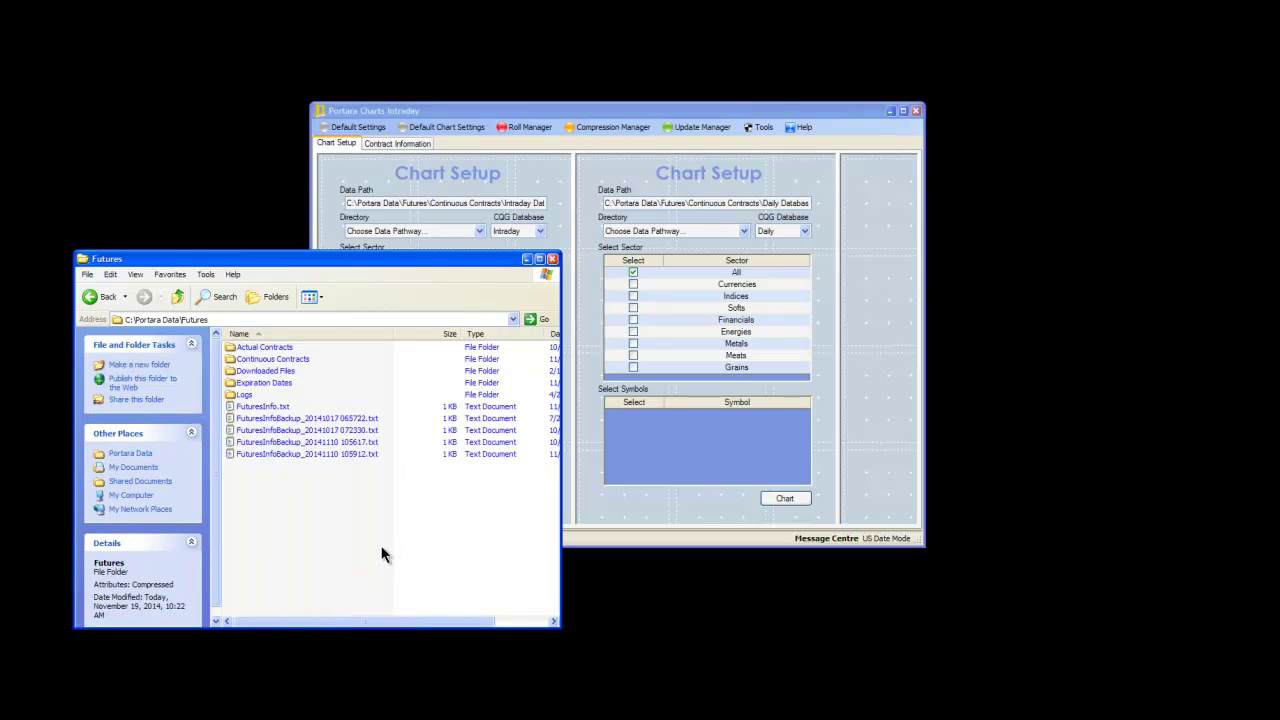
{"action": "left_click", "coordinate": [381, 119]}
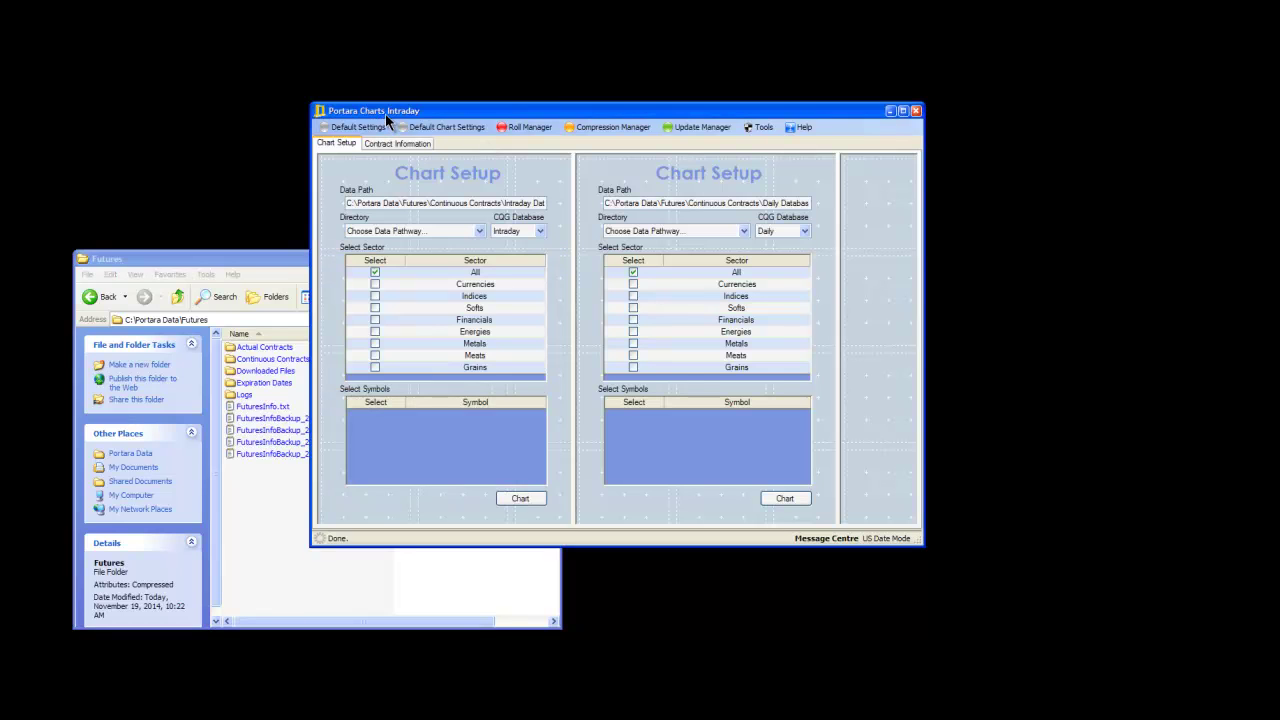
{"action": "left_click", "coordinate": [378, 127]}
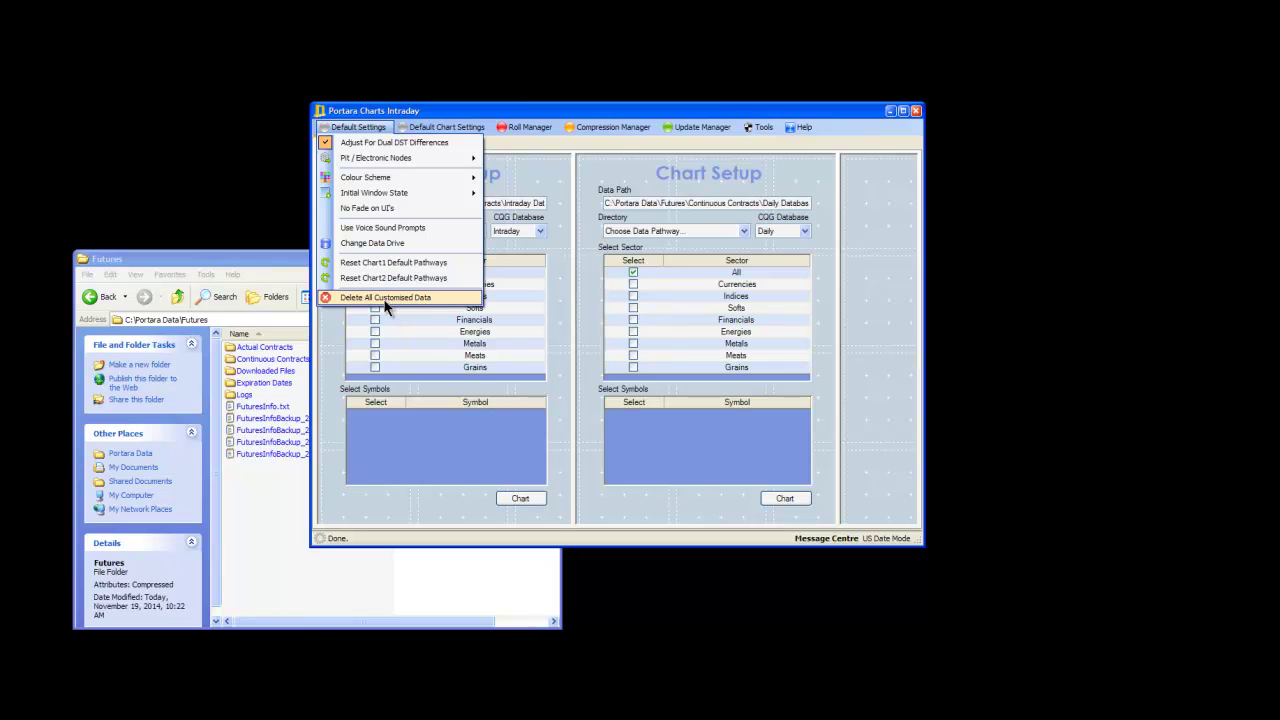
{"action": "left_click", "coordinate": [384, 298]}
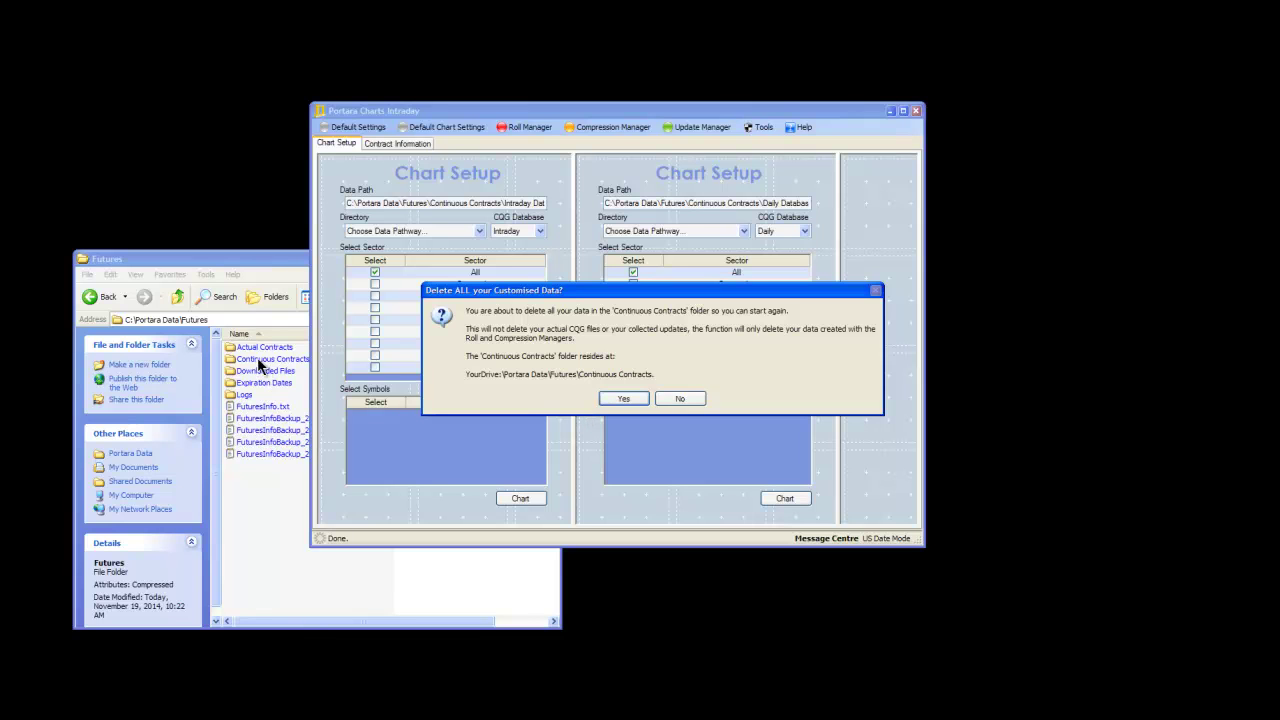
{"action": "left_click", "coordinate": [678, 398]}
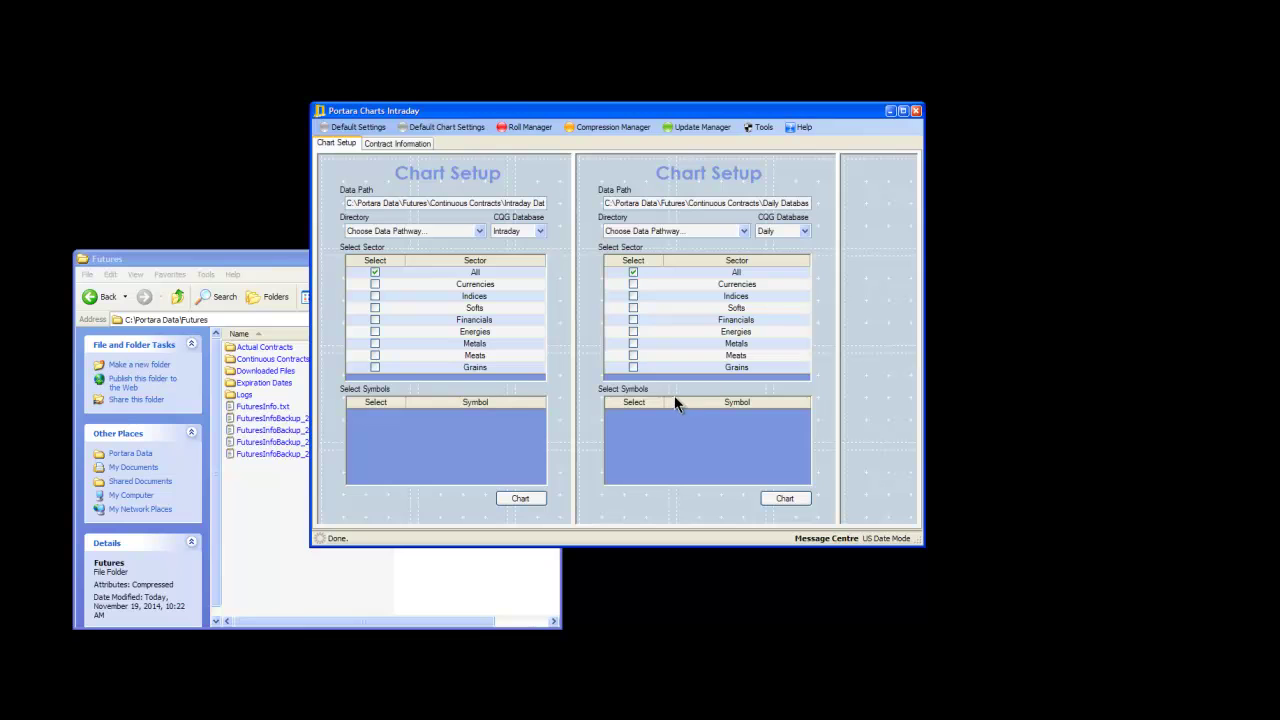
Step: Highlight the Continuous Contracts folder in Futures, and open the Roll Manager from Portara Charts Intraday
{"action": "left_click", "coordinate": [245, 259]}
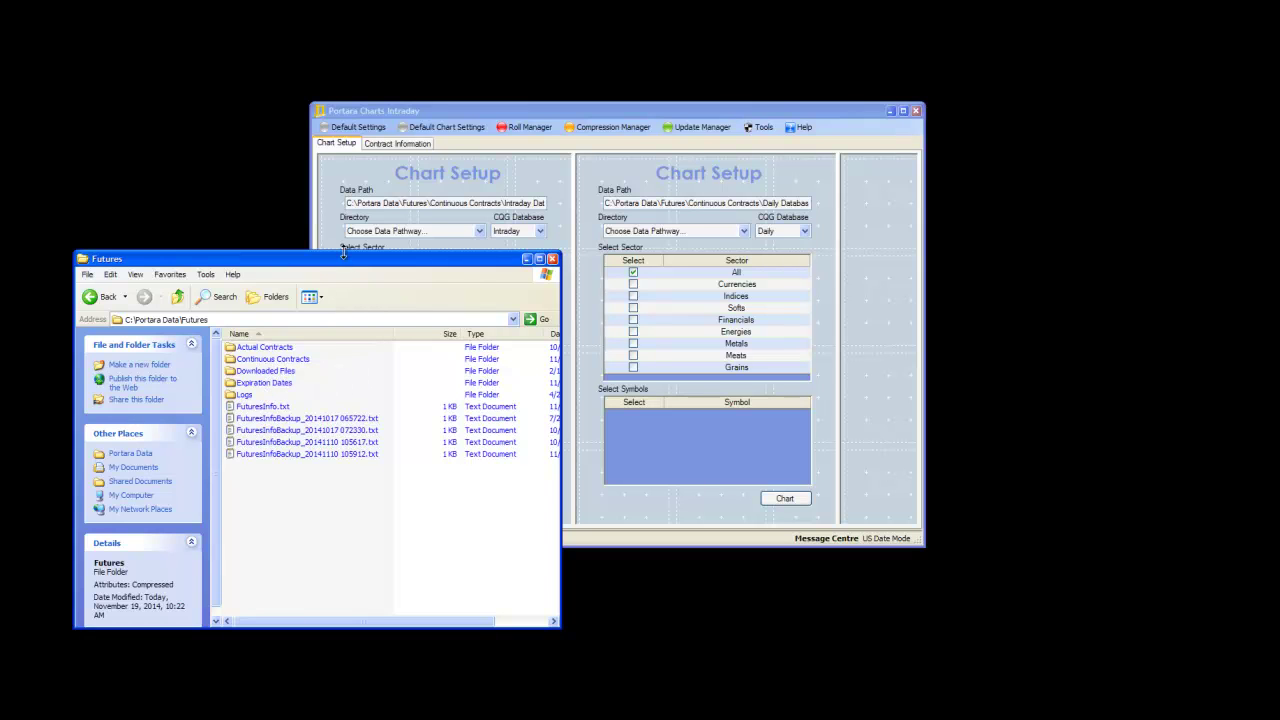
{"action": "left_click", "coordinate": [280, 358]}
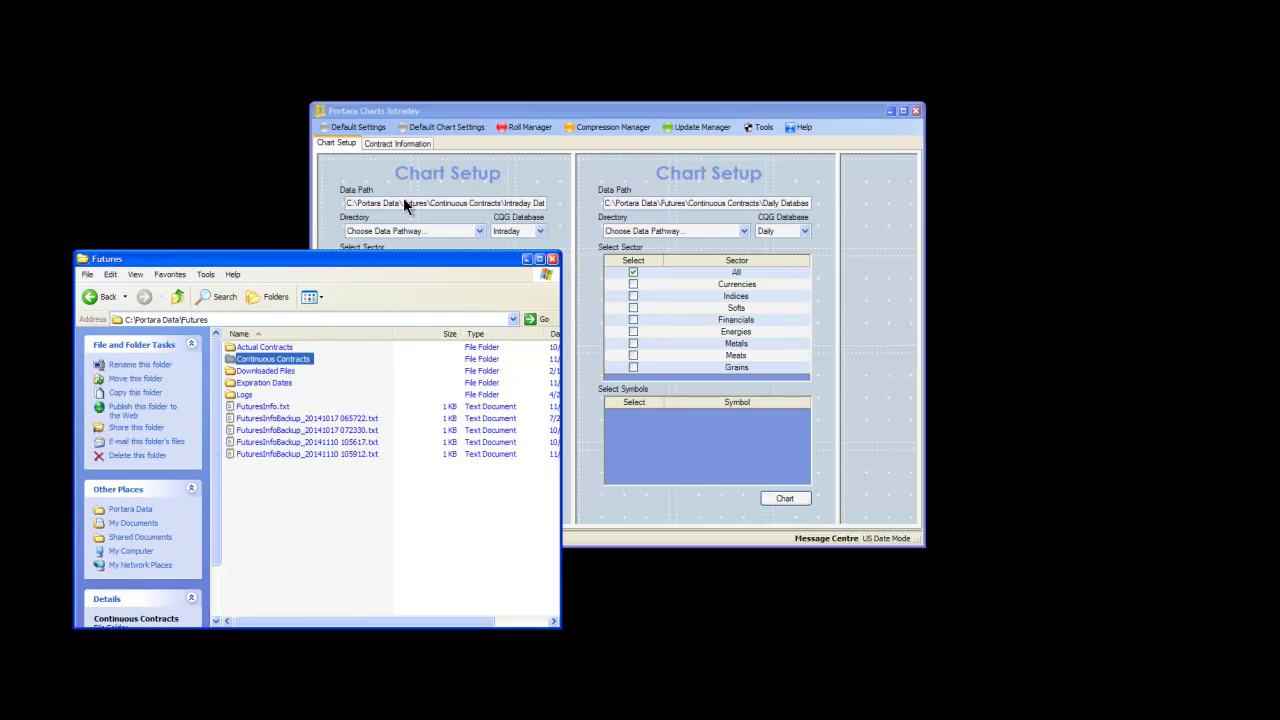
{"action": "left_click", "coordinate": [522, 128]}
{"action": "left_click", "coordinate": [523, 130]}
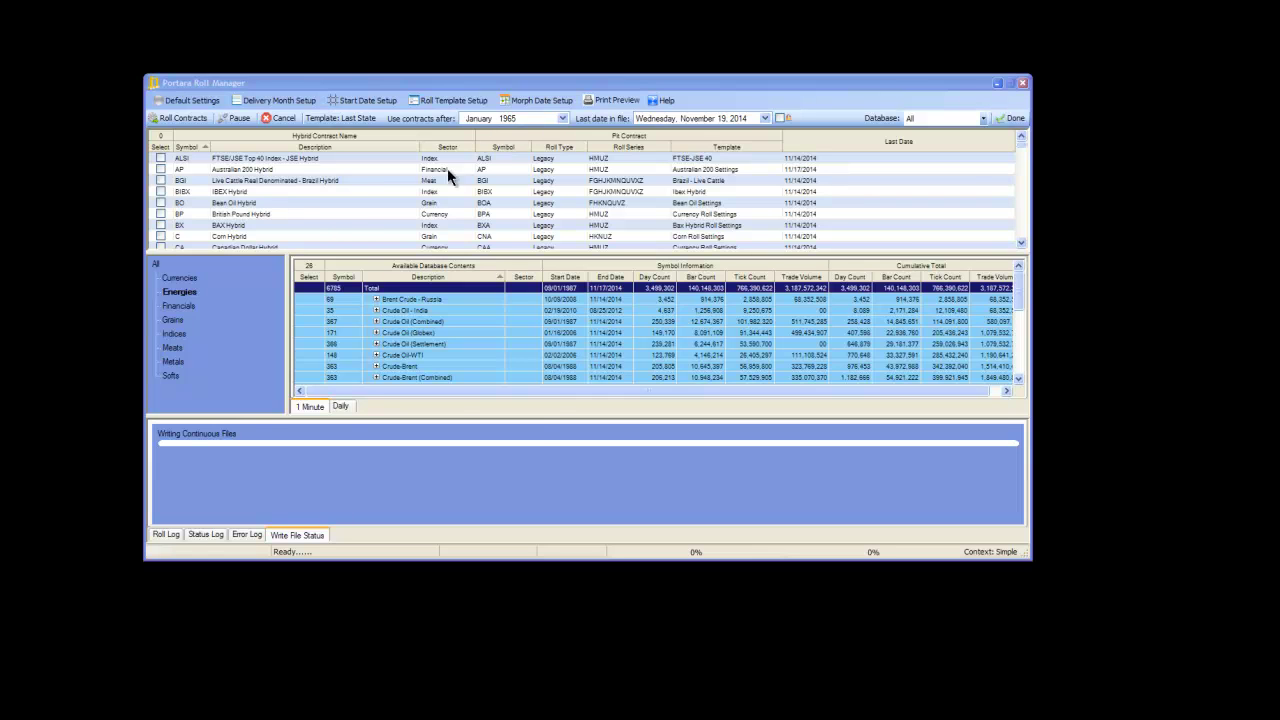
Step: Select all hybrid contracts in the Roll Manager list and clear the whole selection again
{"action": "right_click", "coordinate": [332, 179]}
{"action": "left_click", "coordinate": [360, 189]}
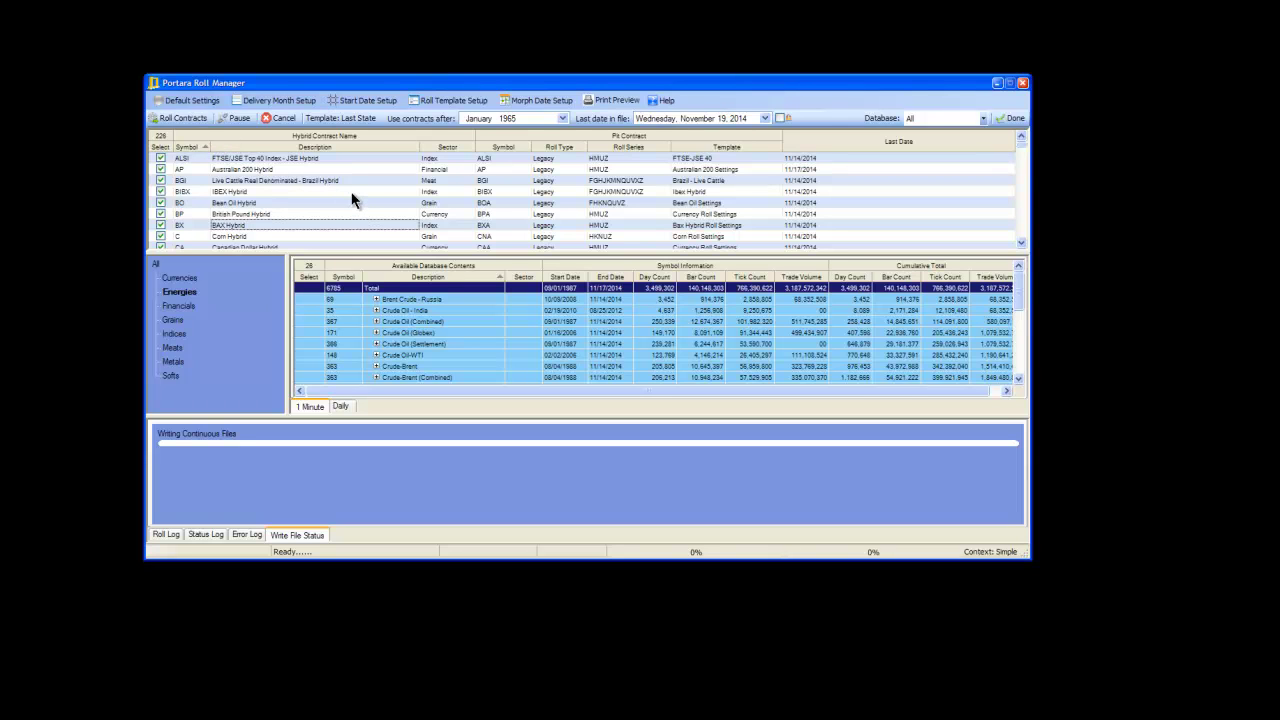
{"action": "right_click", "coordinate": [352, 200]}
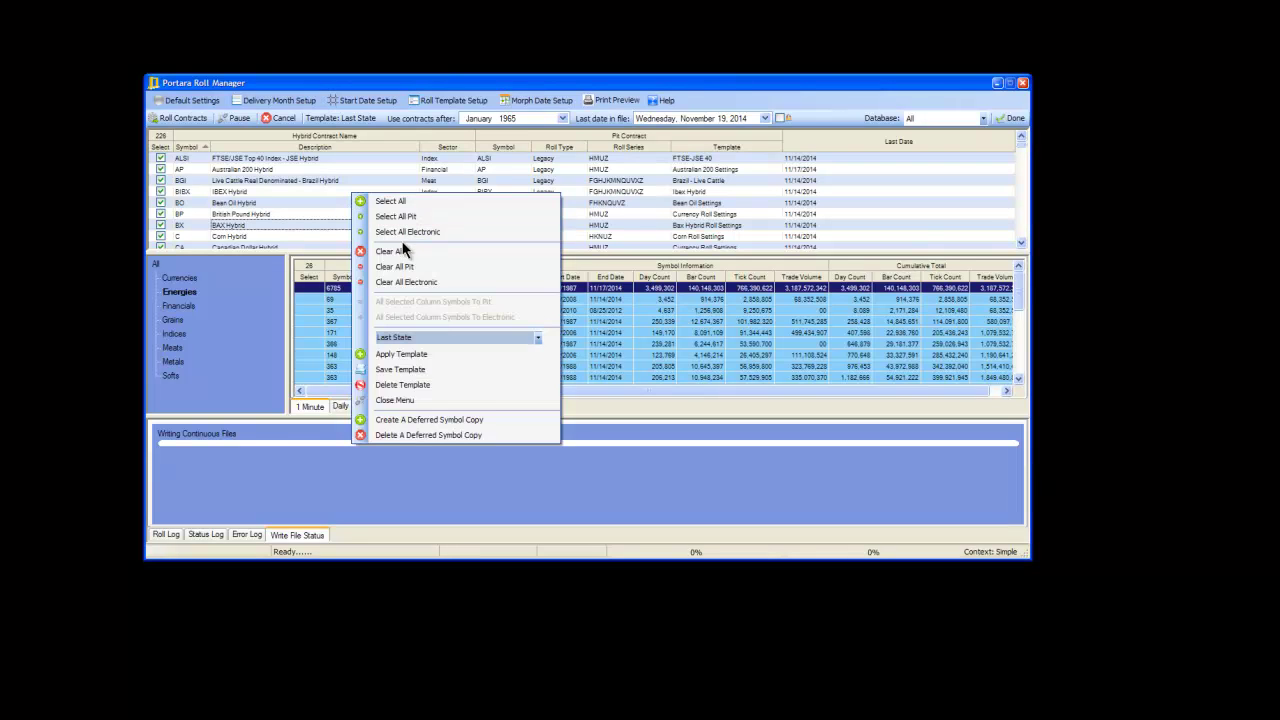
{"action": "left_click", "coordinate": [401, 256]}
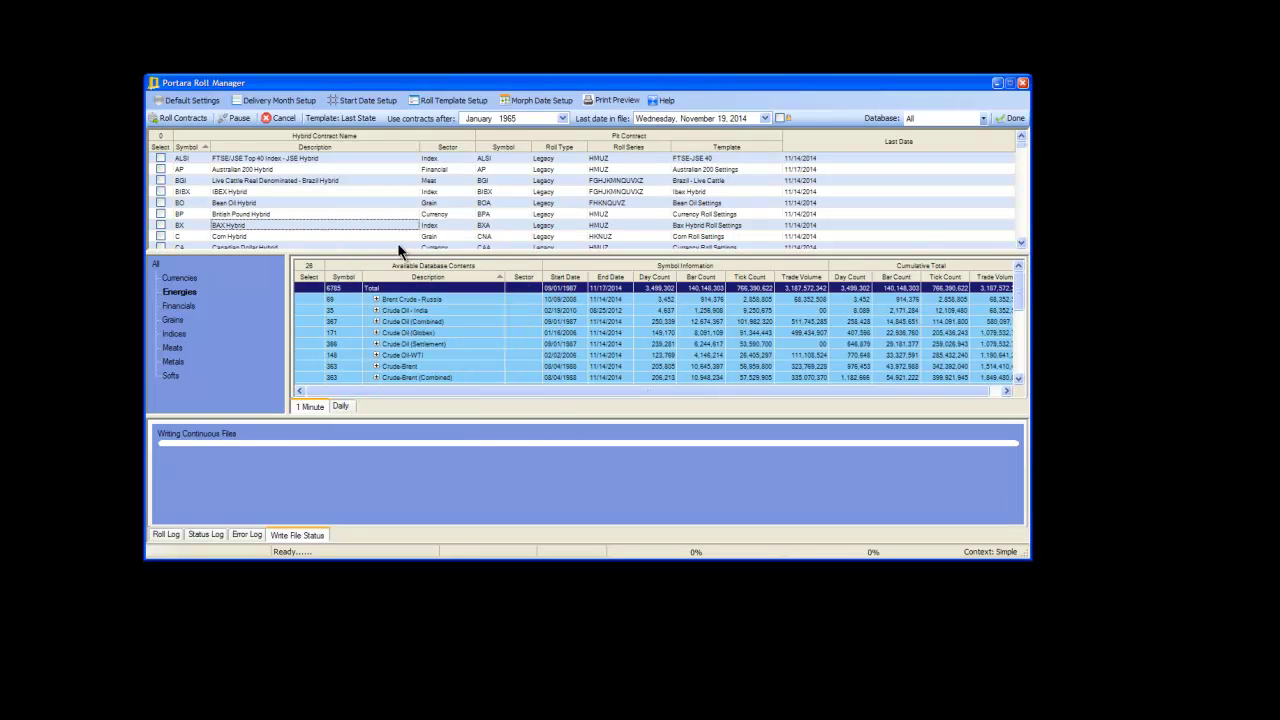
Step: Set the roll to use contracts after January 2012 and select only the British Pound Hybrid contract
{"action": "left_click", "coordinate": [563, 118]}
{"action": "left_click", "coordinate": [547, 137]}
{"action": "left_click", "coordinate": [565, 133]}
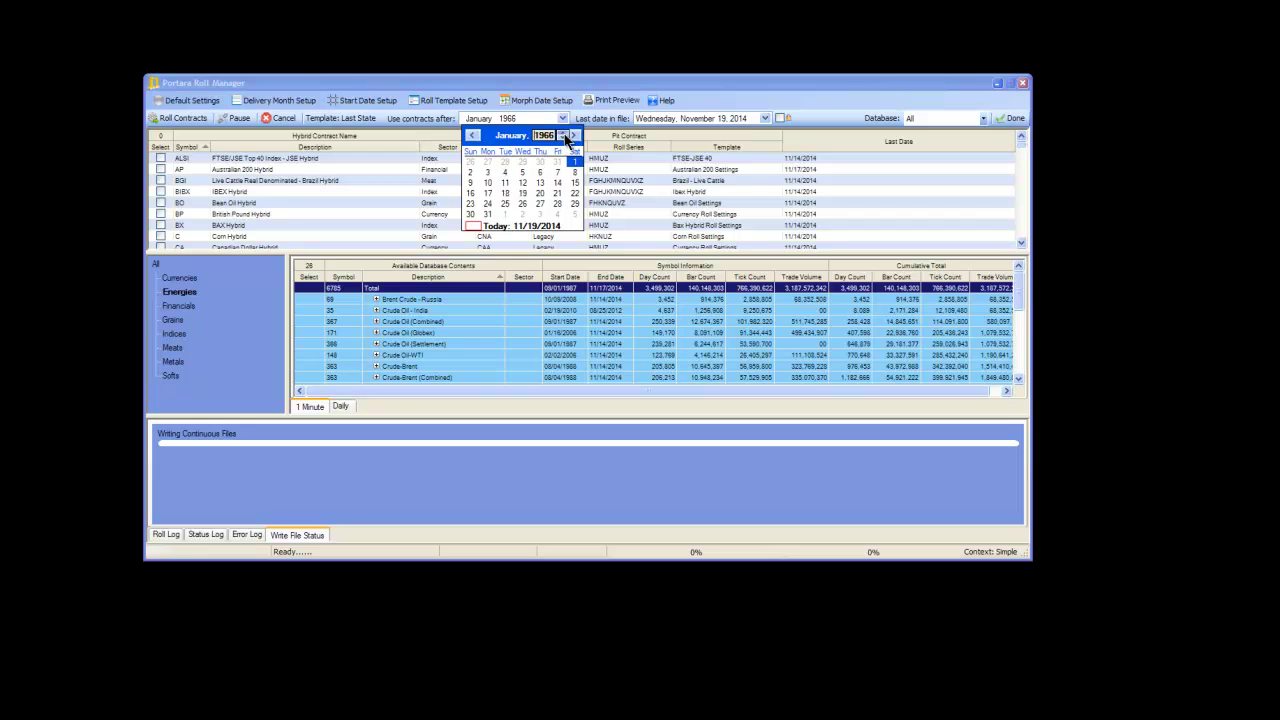
{"action": "left_click", "coordinate": [565, 134]}
{"action": "left_click", "coordinate": [564, 139]}
{"action": "left_click", "coordinate": [474, 180]}
{"action": "left_click", "coordinate": [474, 180]}
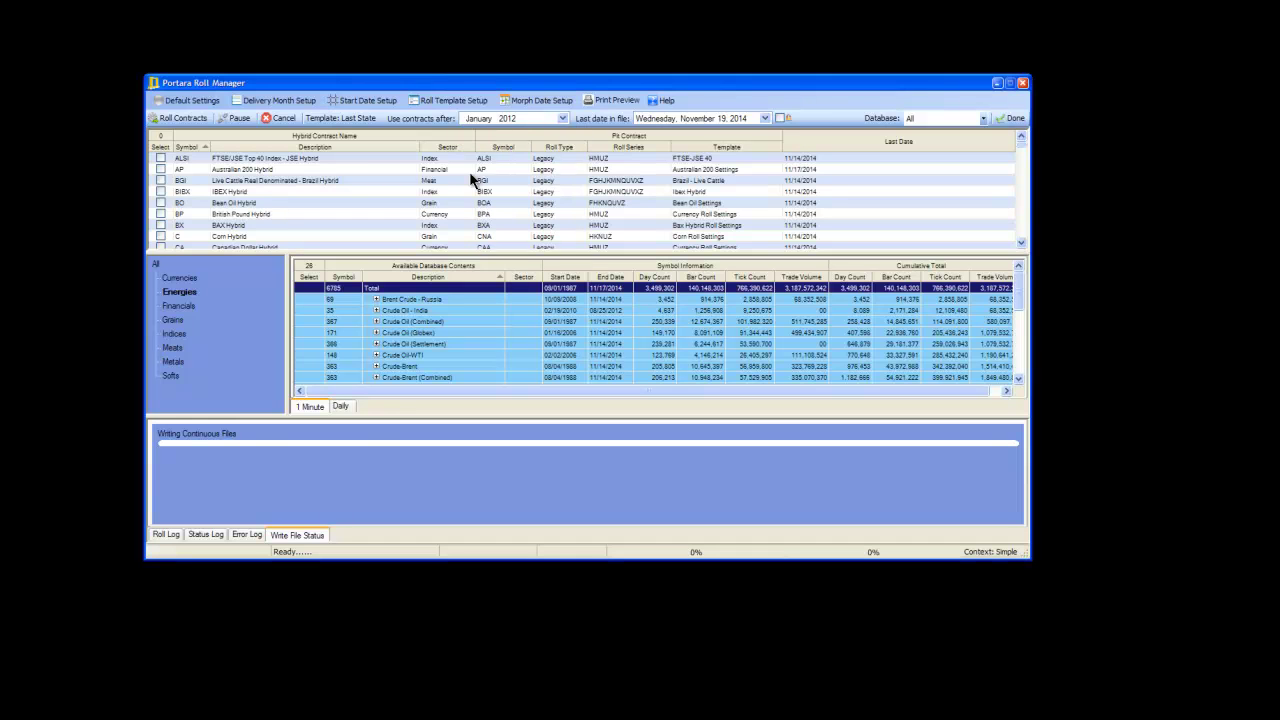
{"action": "left_click", "coordinate": [161, 214]}
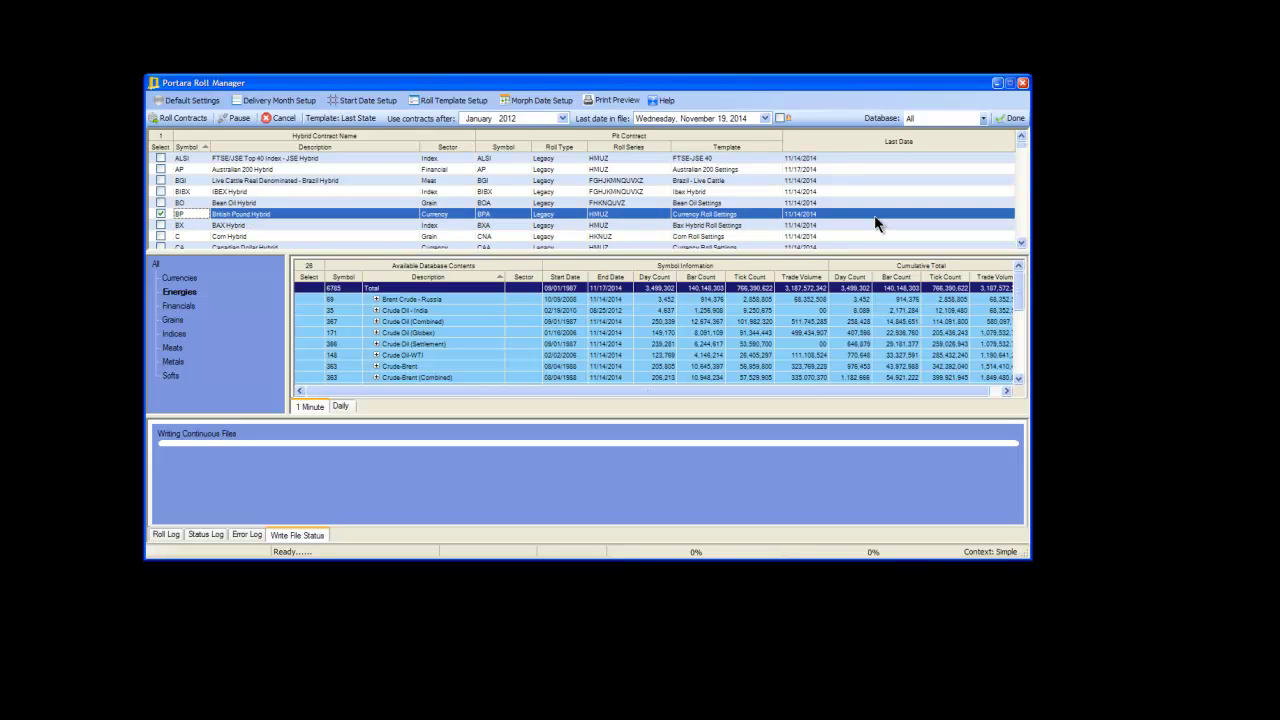
{"action": "left_click", "coordinate": [318, 216]}
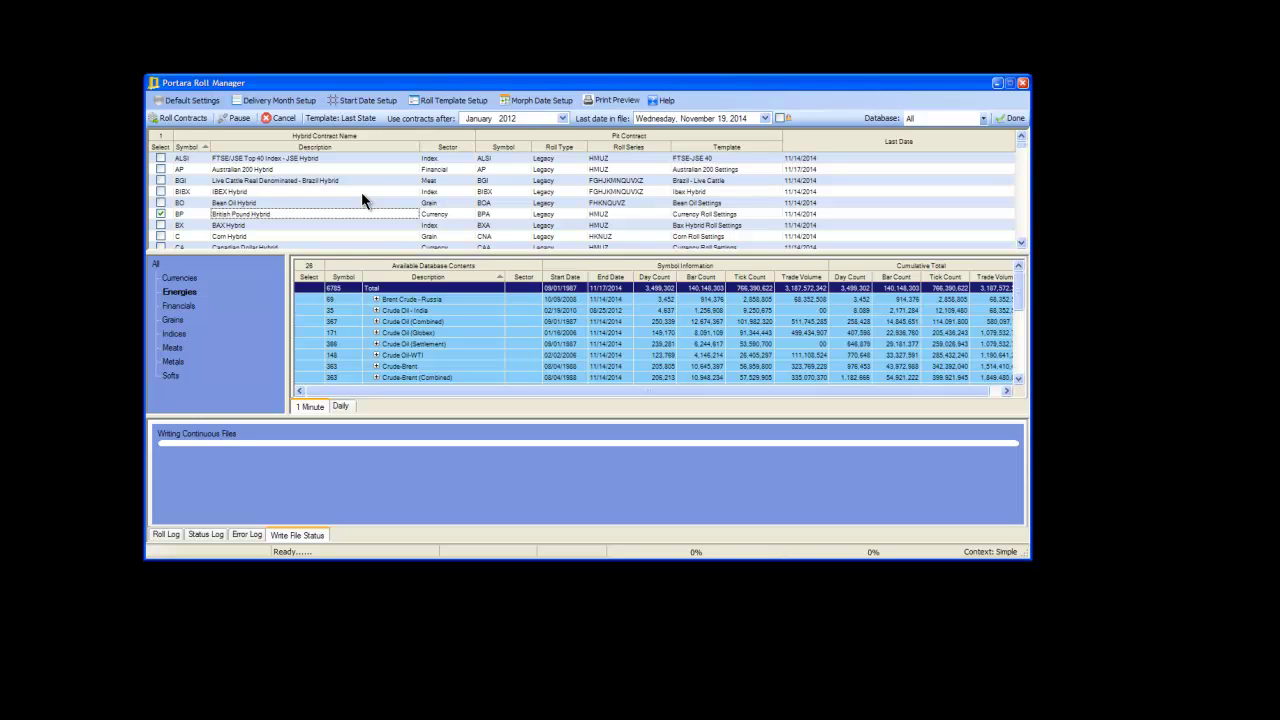
Step: Set the roll to use contracts after January 1965 and select all contracts in the list
{"action": "left_click", "coordinate": [562, 118]}
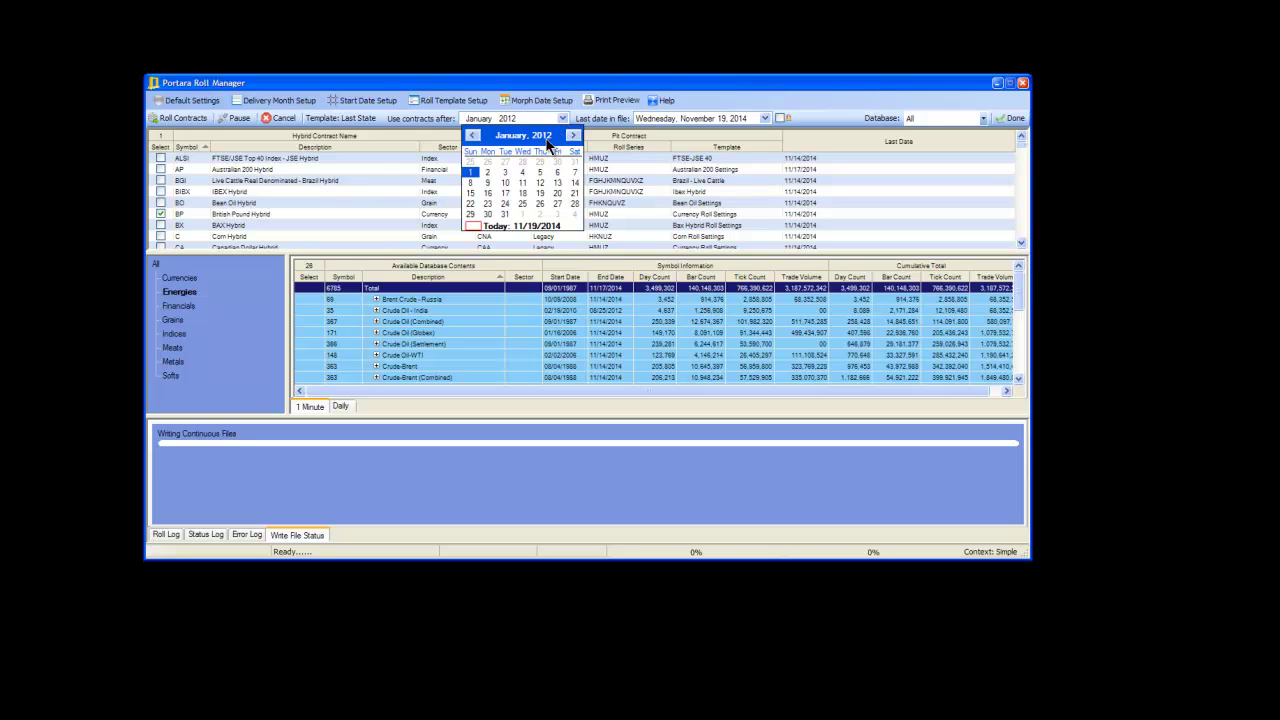
{"action": "left_click_drag", "start_coordinate": [563, 140], "coordinate": [563, 140]}
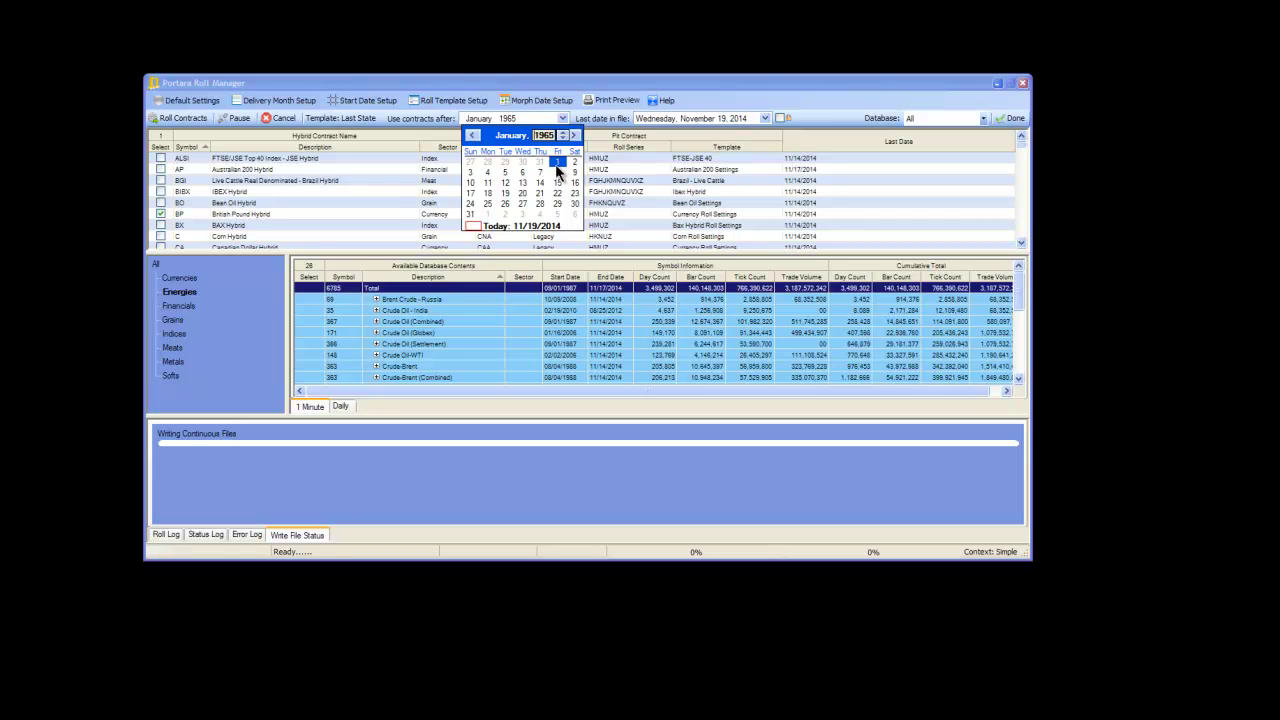
{"action": "left_click", "coordinate": [558, 164]}
{"action": "left_click", "coordinate": [557, 163]}
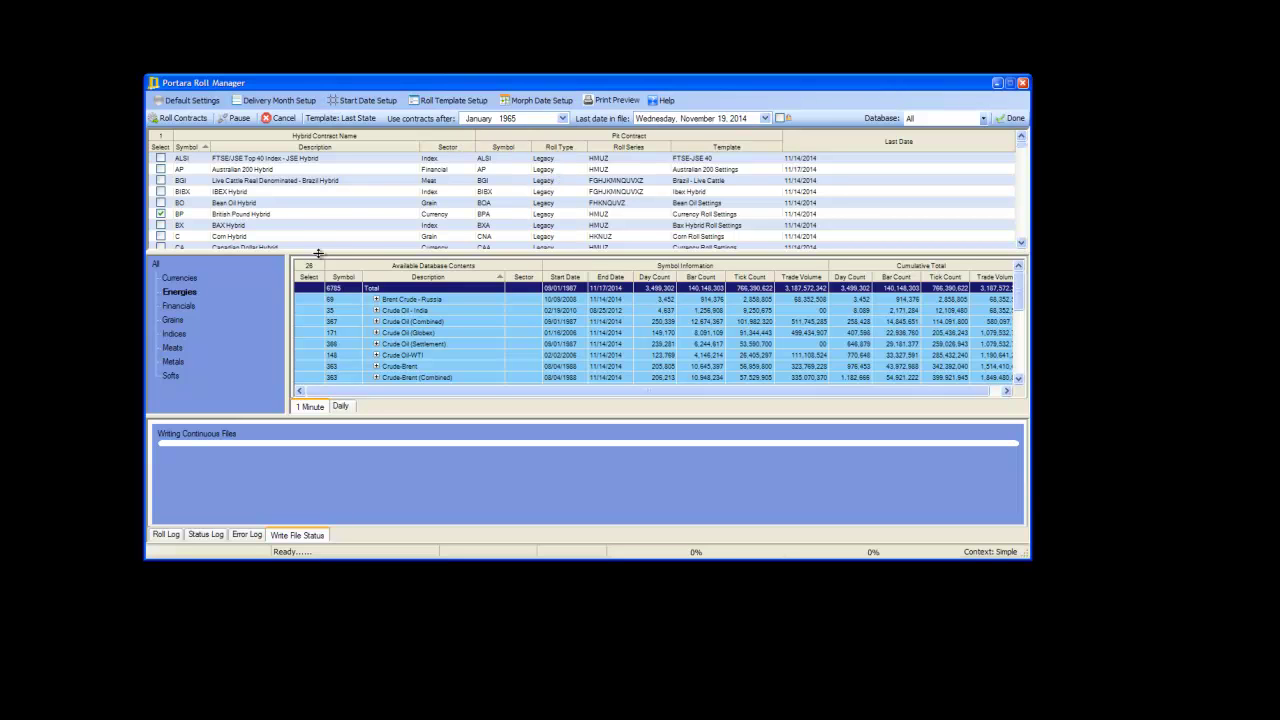
{"action": "right_click", "coordinate": [369, 209]}
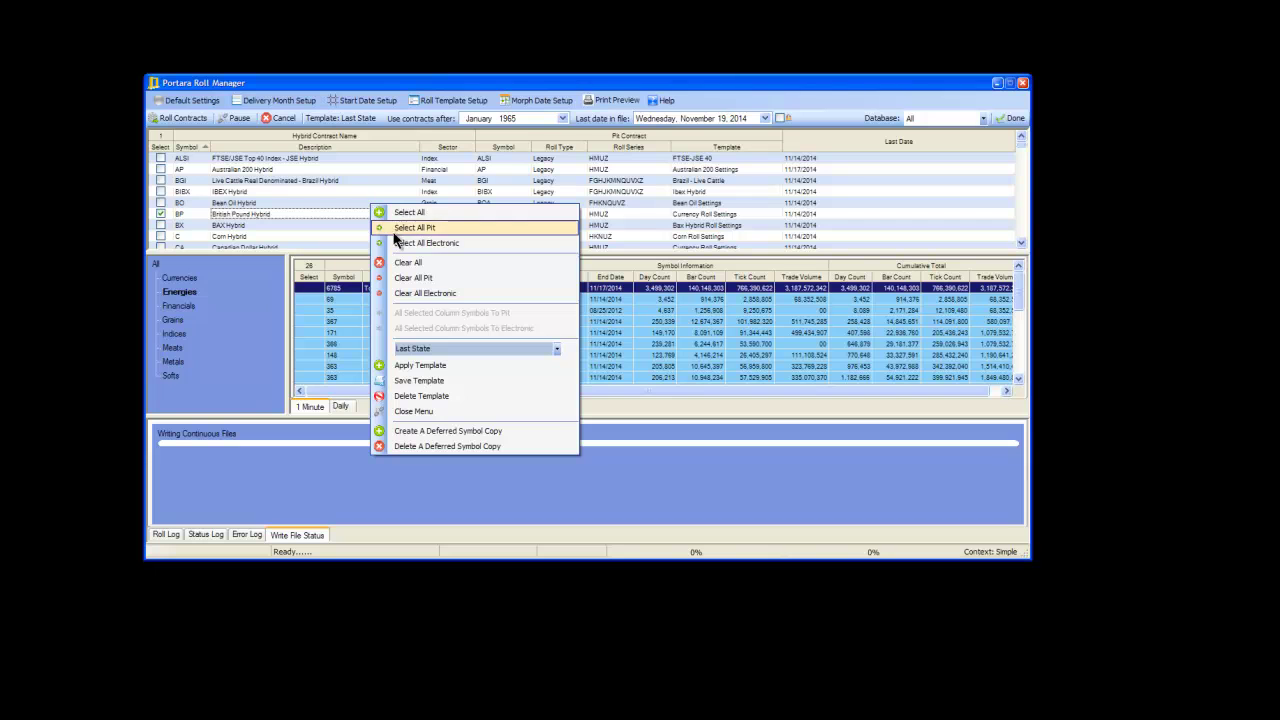
{"action": "left_click", "coordinate": [418, 213]}
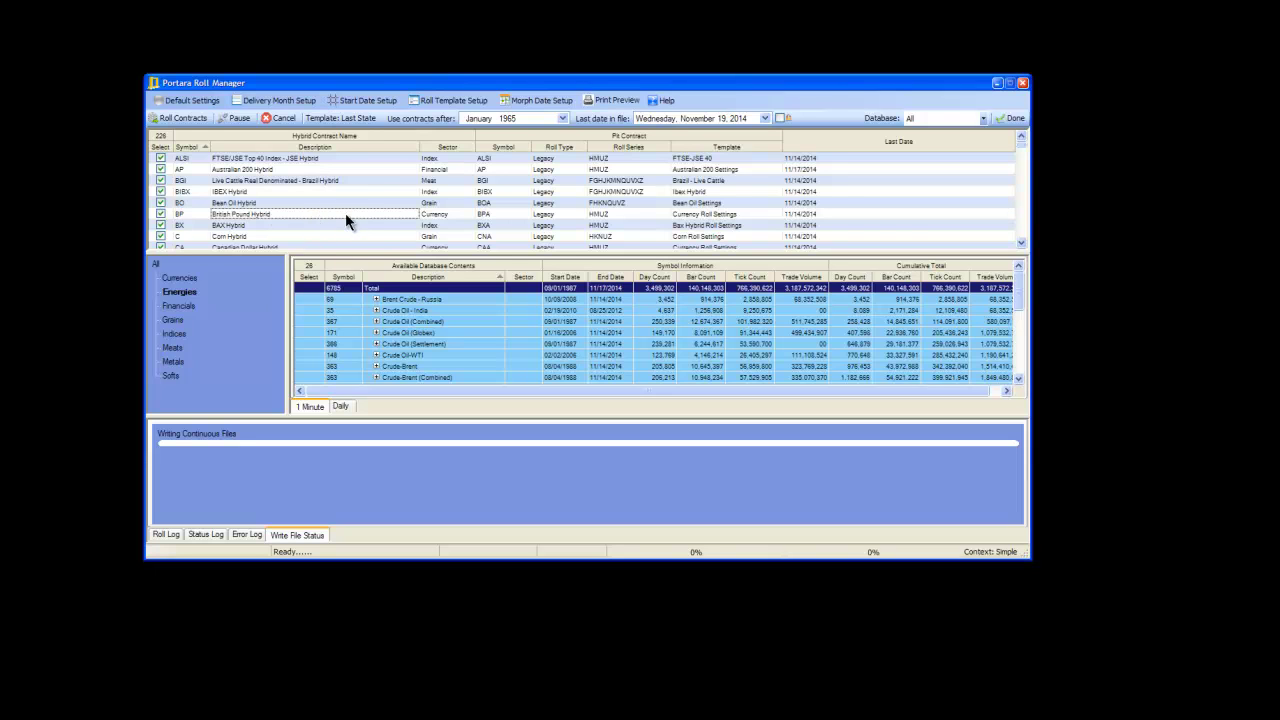
Step: Save the current contract selection and start date as a template named Everything1965
{"action": "right_click", "coordinate": [351, 206]}
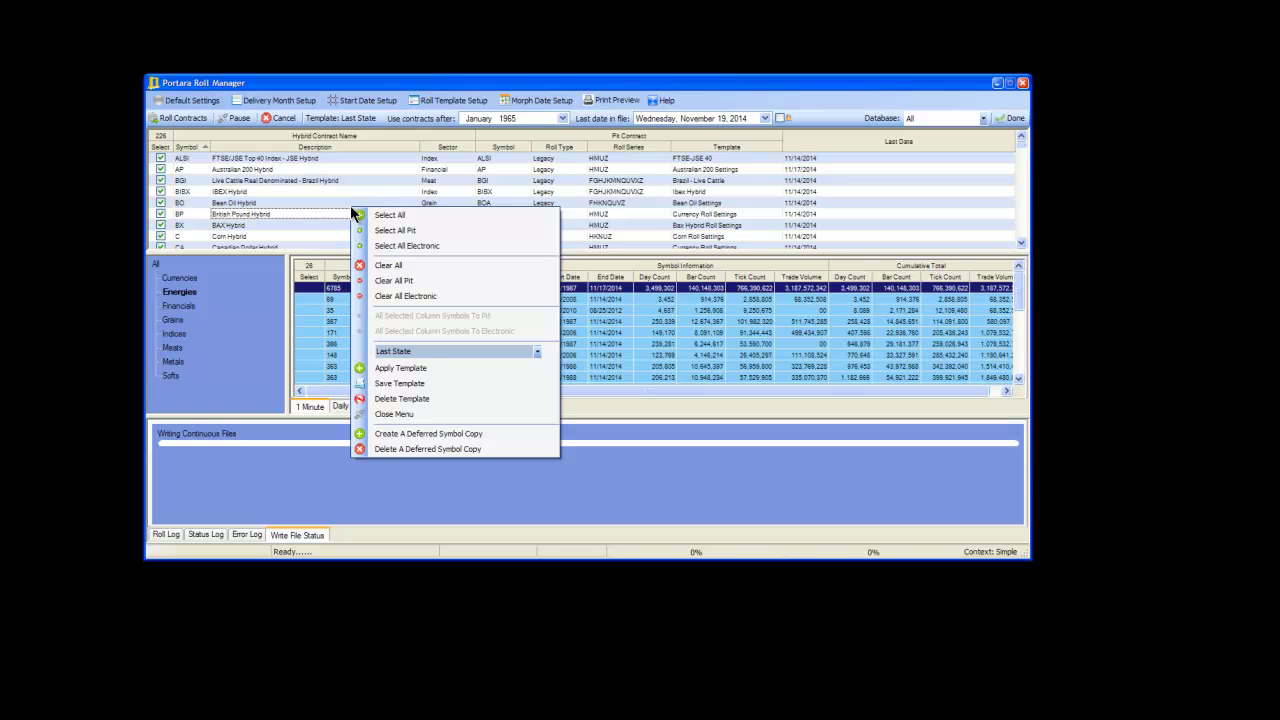
{"action": "left_click", "coordinate": [416, 351]}
{"action": "type", "text": "Everything"}
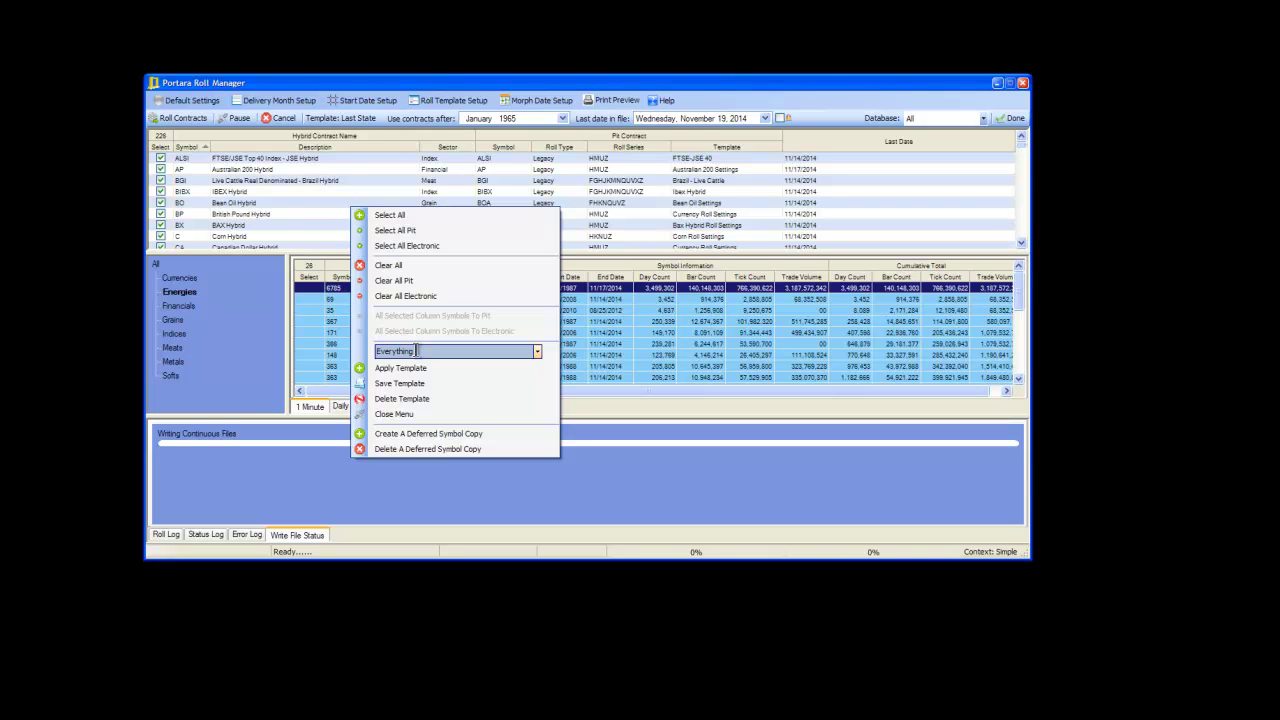
{"action": "type", "text": "965"}
{"action": "left_click", "coordinate": [409, 381]}
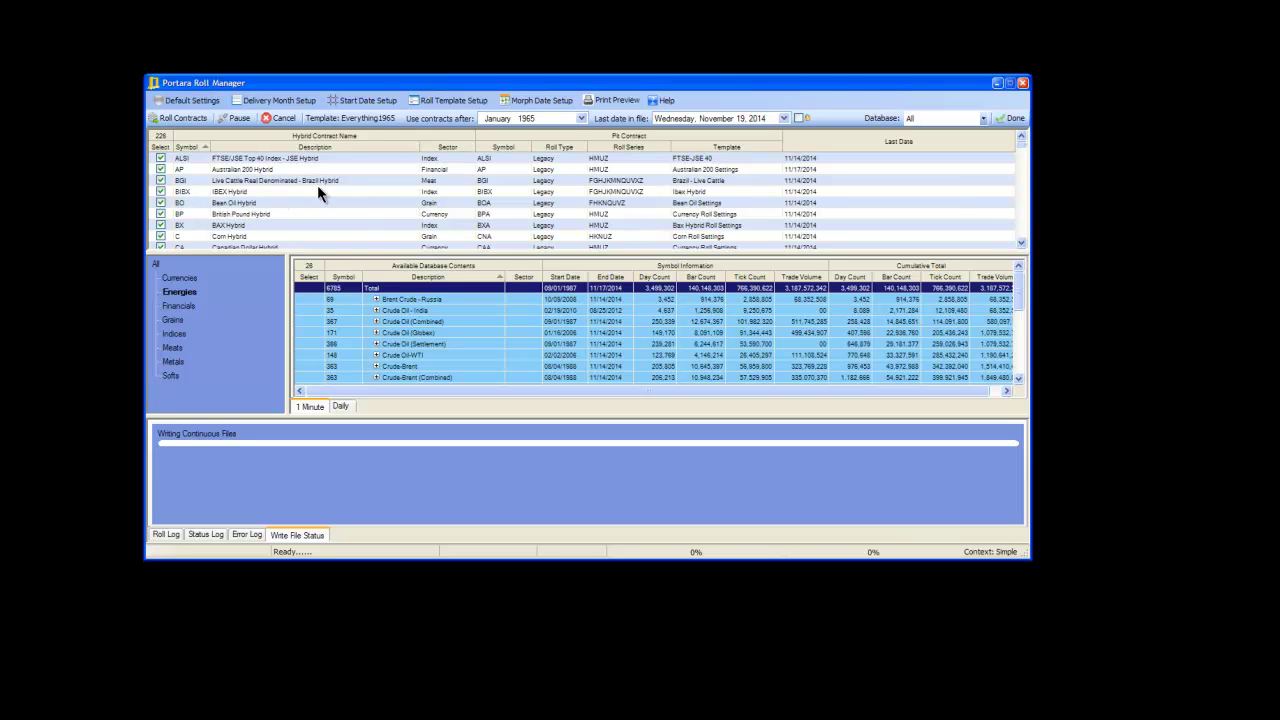
Step: Set the roll to use contracts after January 2011 and select only the first six contracts, ALSI through BP
{"action": "left_click", "coordinate": [580, 116]}
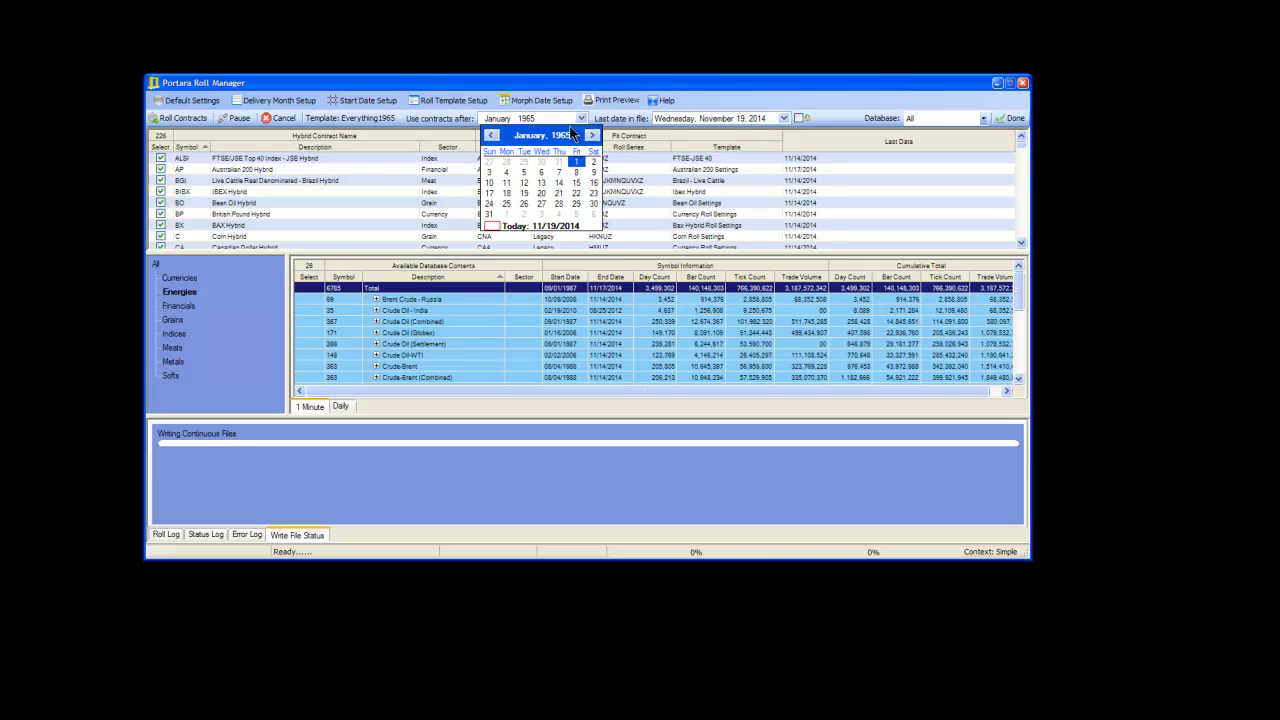
{"action": "left_click", "coordinate": [563, 135]}
{"action": "left_click_drag", "start_coordinate": [581, 132], "coordinate": [582, 137]}
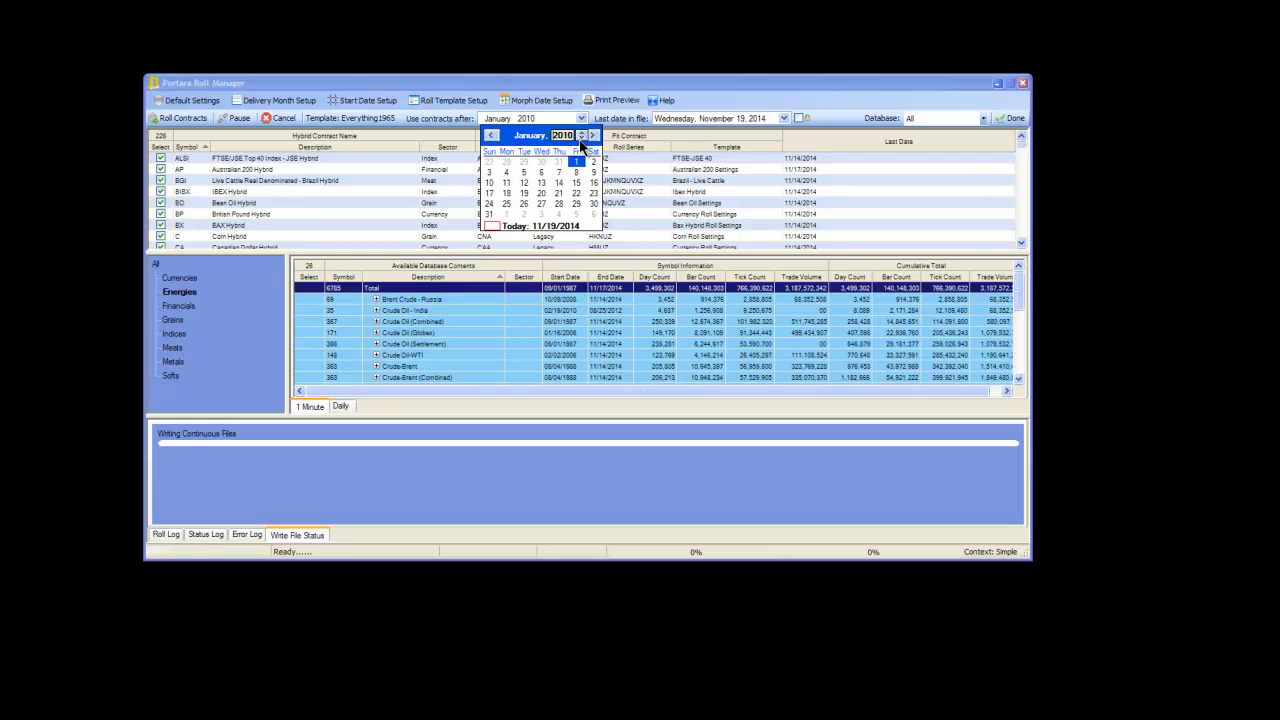
{"action": "left_click", "coordinate": [581, 140]}
{"action": "left_click", "coordinate": [559, 160]}
{"action": "left_click", "coordinate": [562, 135]}
{"action": "left_click", "coordinate": [581, 132]}
{"action": "left_click", "coordinate": [581, 132]}
{"action": "left_click", "coordinate": [594, 162]}
{"action": "left_click", "coordinate": [594, 162]}
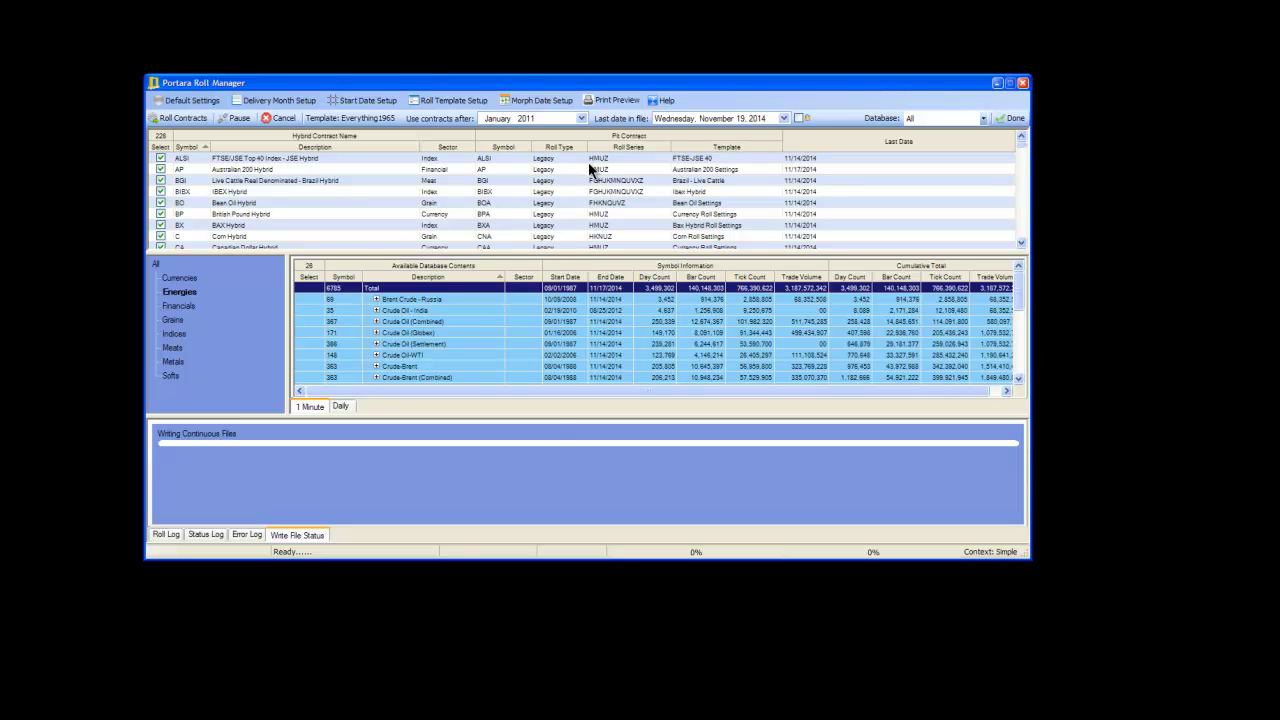
{"action": "right_click", "coordinate": [350, 190]}
{"action": "left_click", "coordinate": [403, 250]}
Step: Save the current contract selection and start date as a template named Production1
{"action": "right_click", "coordinate": [345, 200]}
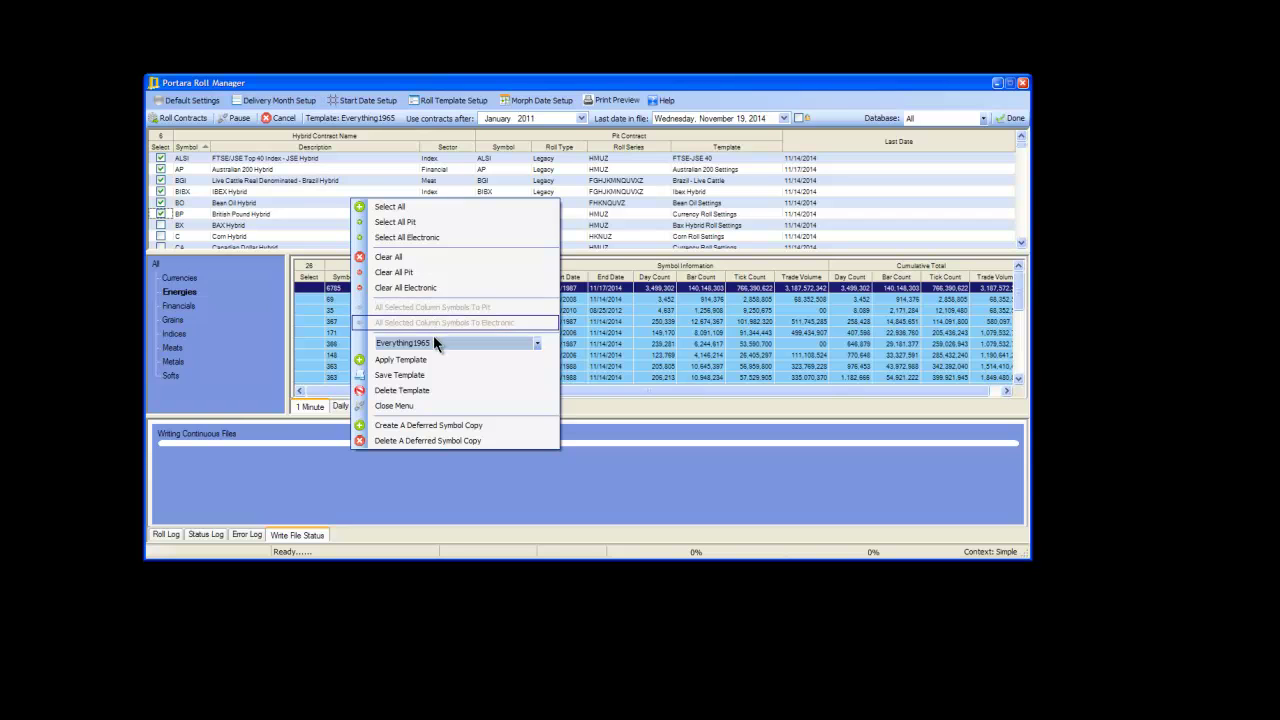
{"action": "left_click_drag", "start_coordinate": [414, 345], "coordinate": [376, 345]}
{"action": "double_click", "coordinate": [377, 344]}
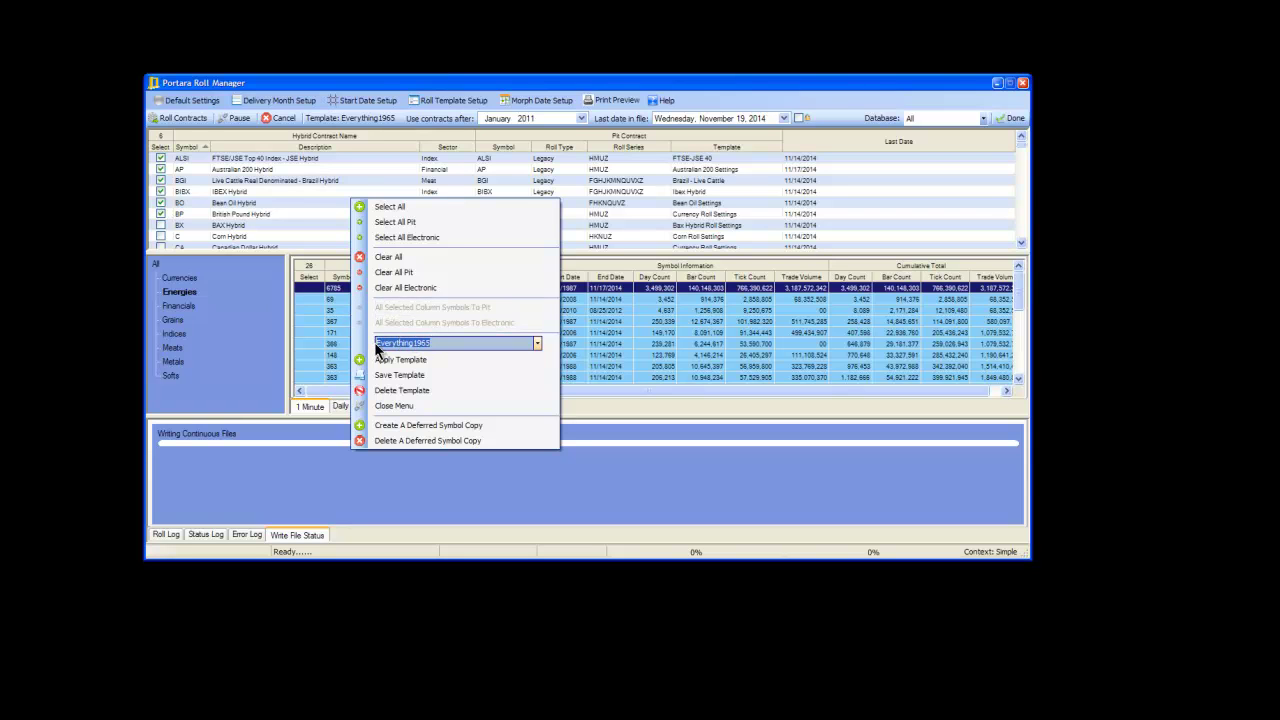
{"action": "type", "text": "E"}
{"action": "type", "text": "roduc"}
{"action": "type", "text": "tion1"}
{"action": "left_click", "coordinate": [402, 375]}
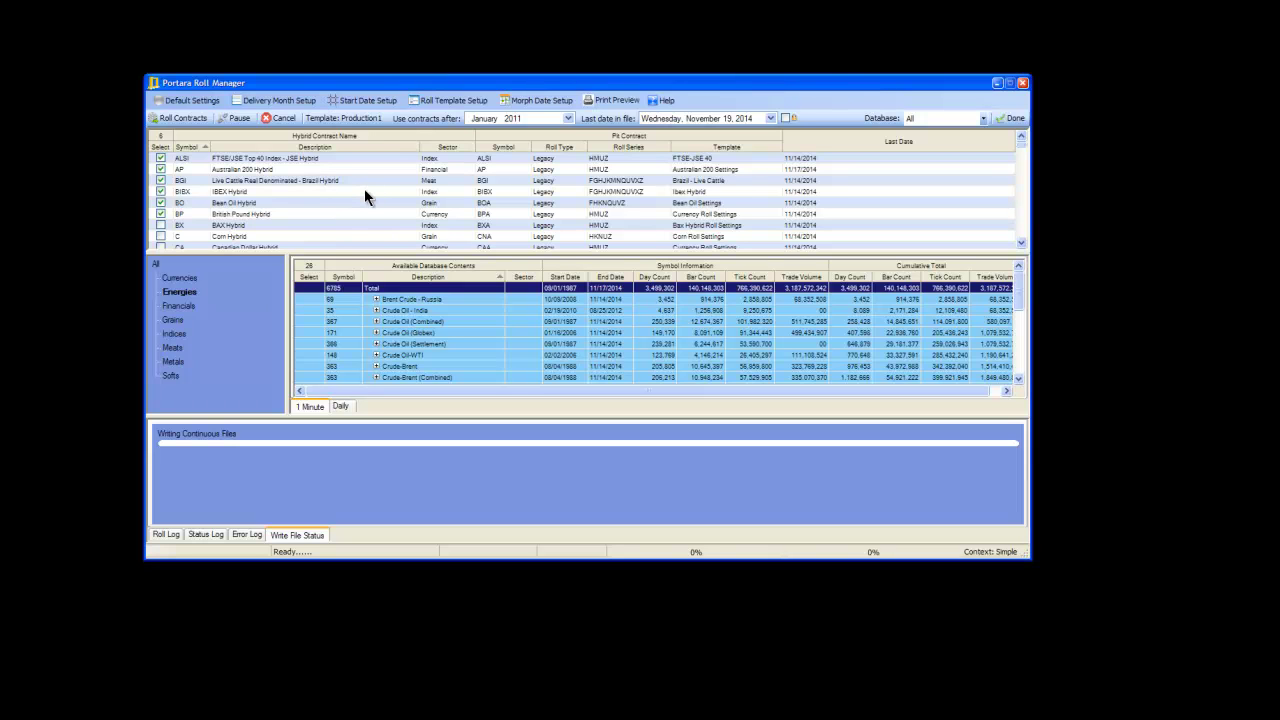
Step: Apply the saved Everything1965 template to the contract list
{"action": "right_click", "coordinate": [365, 190]}
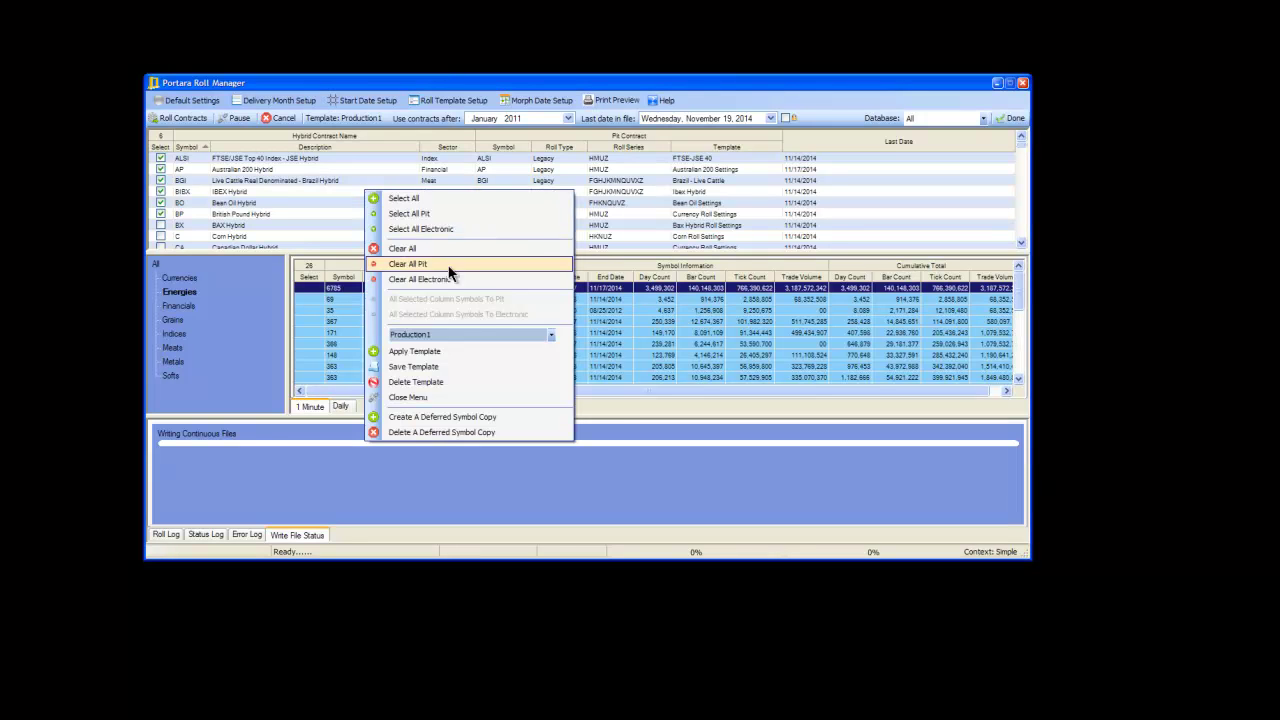
{"action": "left_click", "coordinate": [552, 334]}
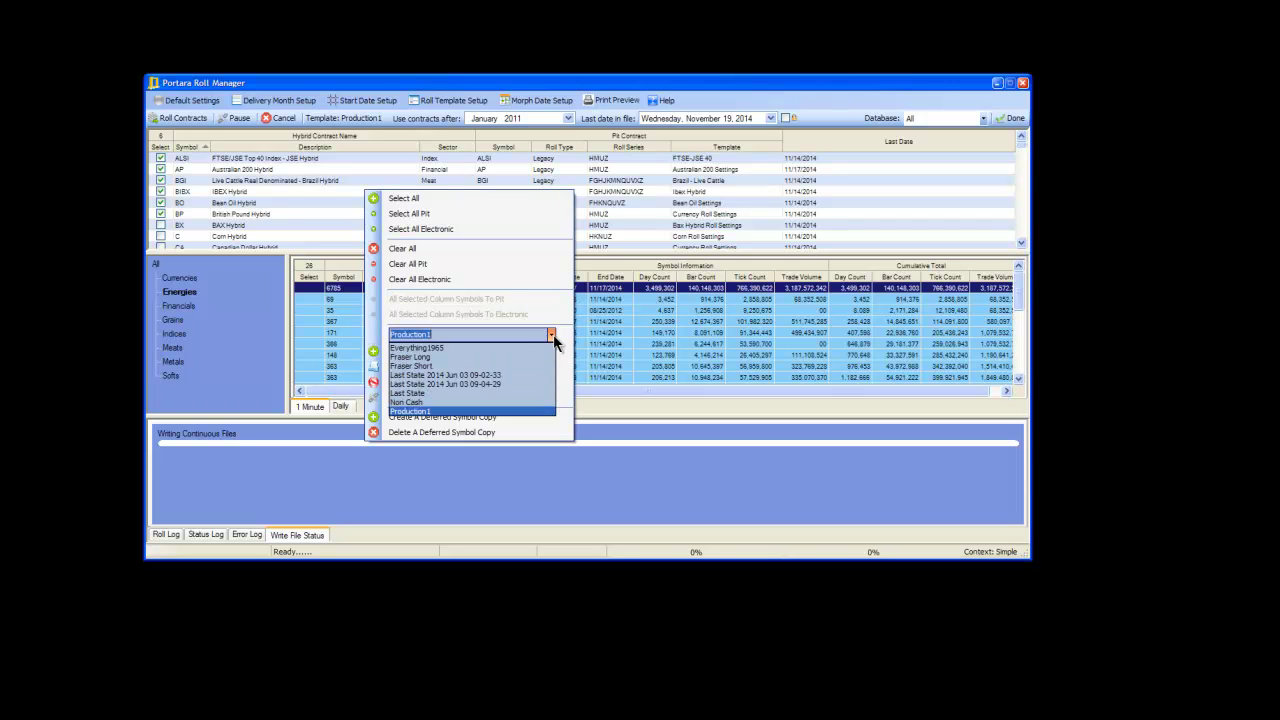
{"action": "left_click", "coordinate": [500, 346]}
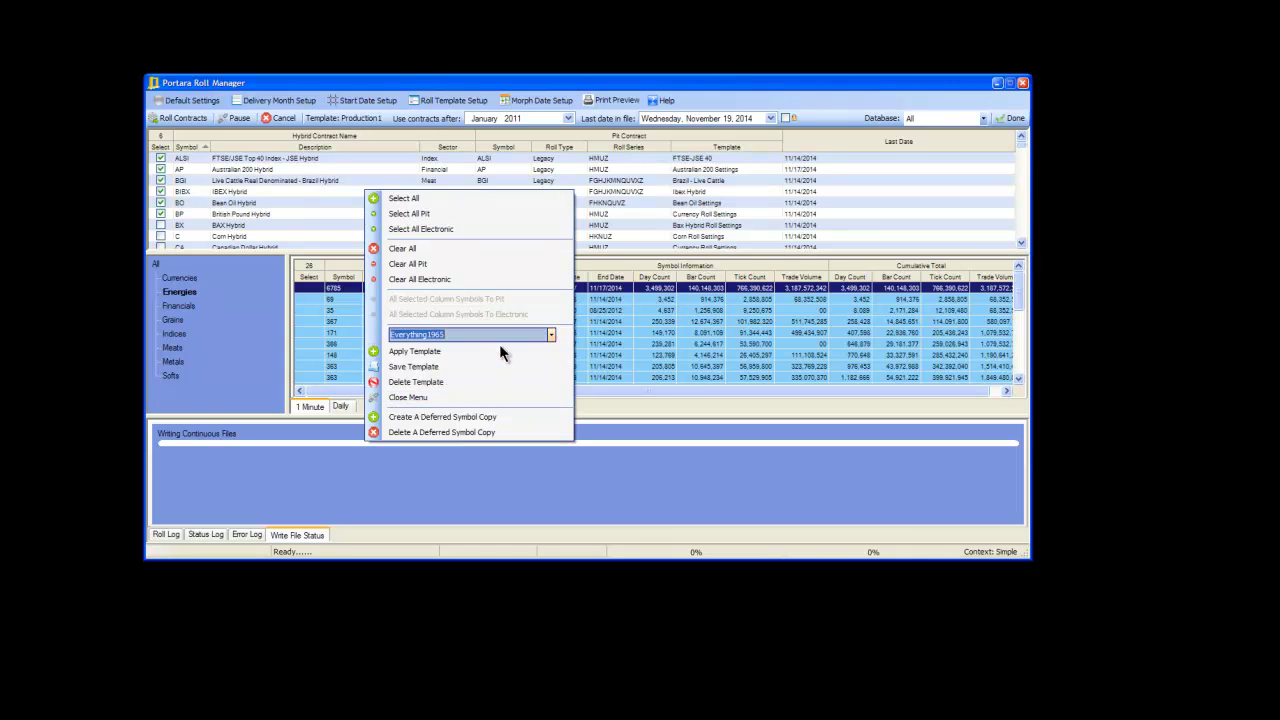
{"action": "left_click", "coordinate": [418, 353]}
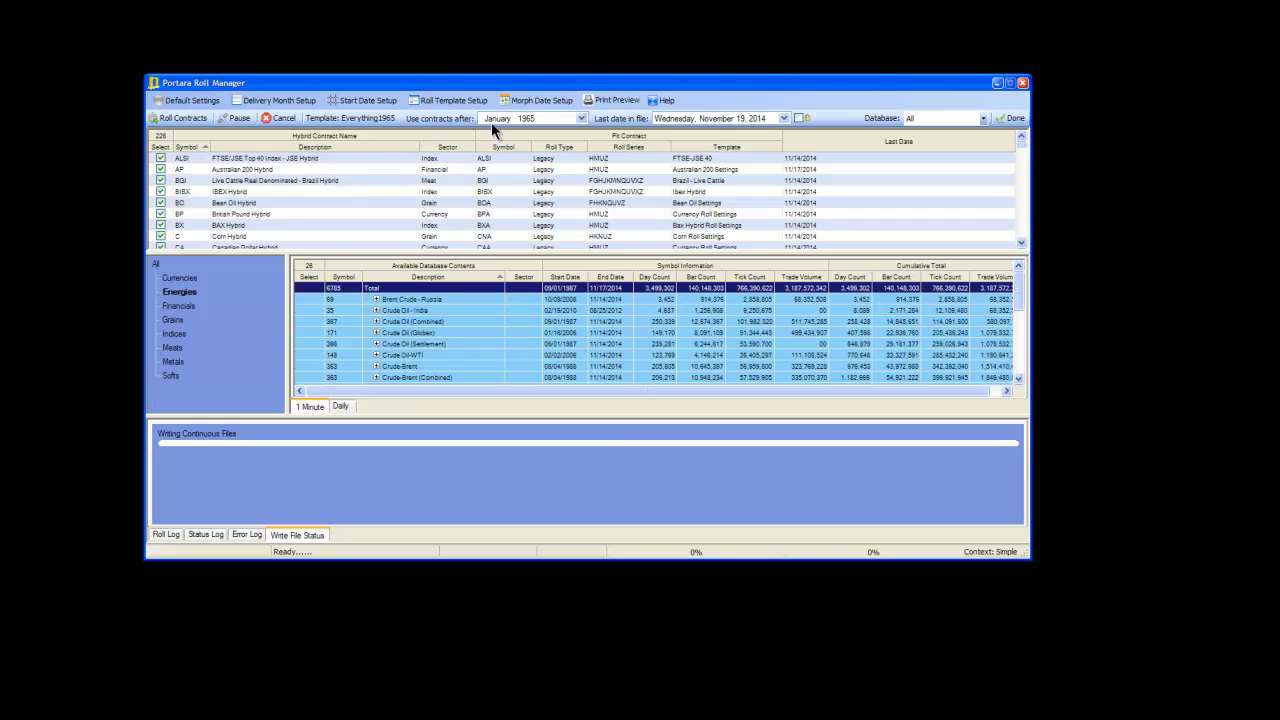
Step: Apply the saved Production1 template to the contract list
{"action": "right_click", "coordinate": [396, 190]}
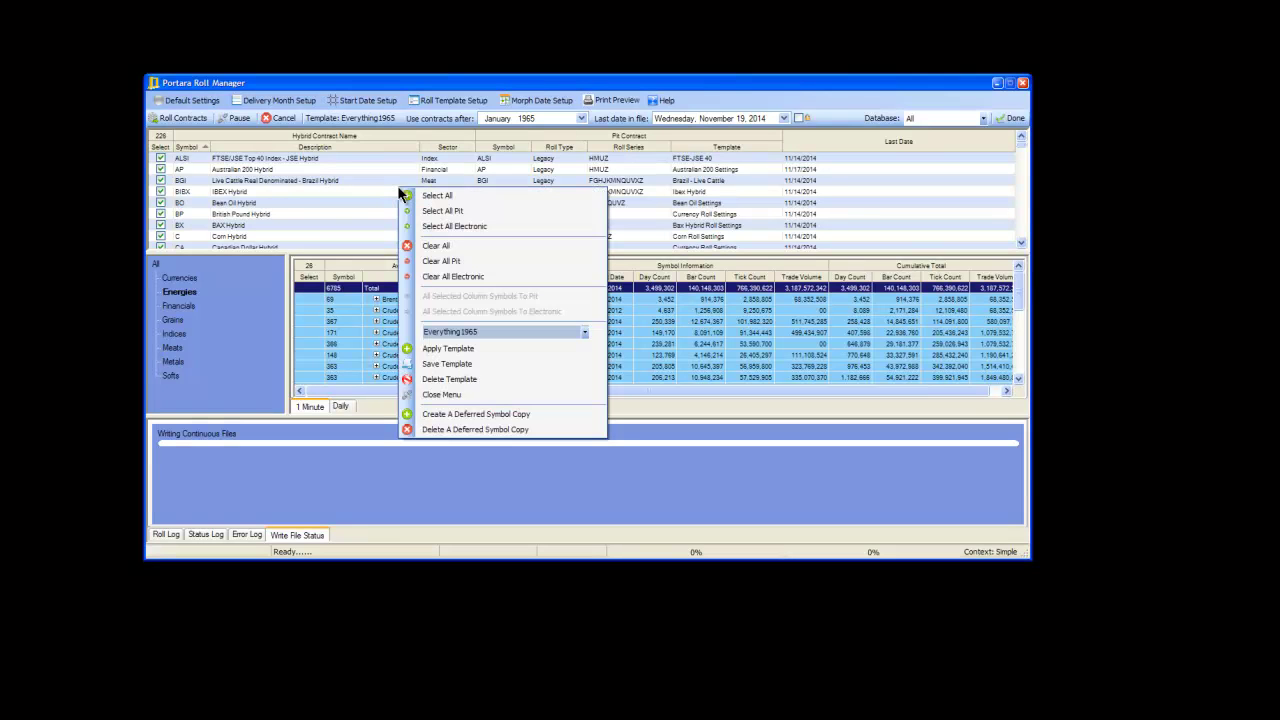
{"action": "left_click", "coordinate": [586, 332]}
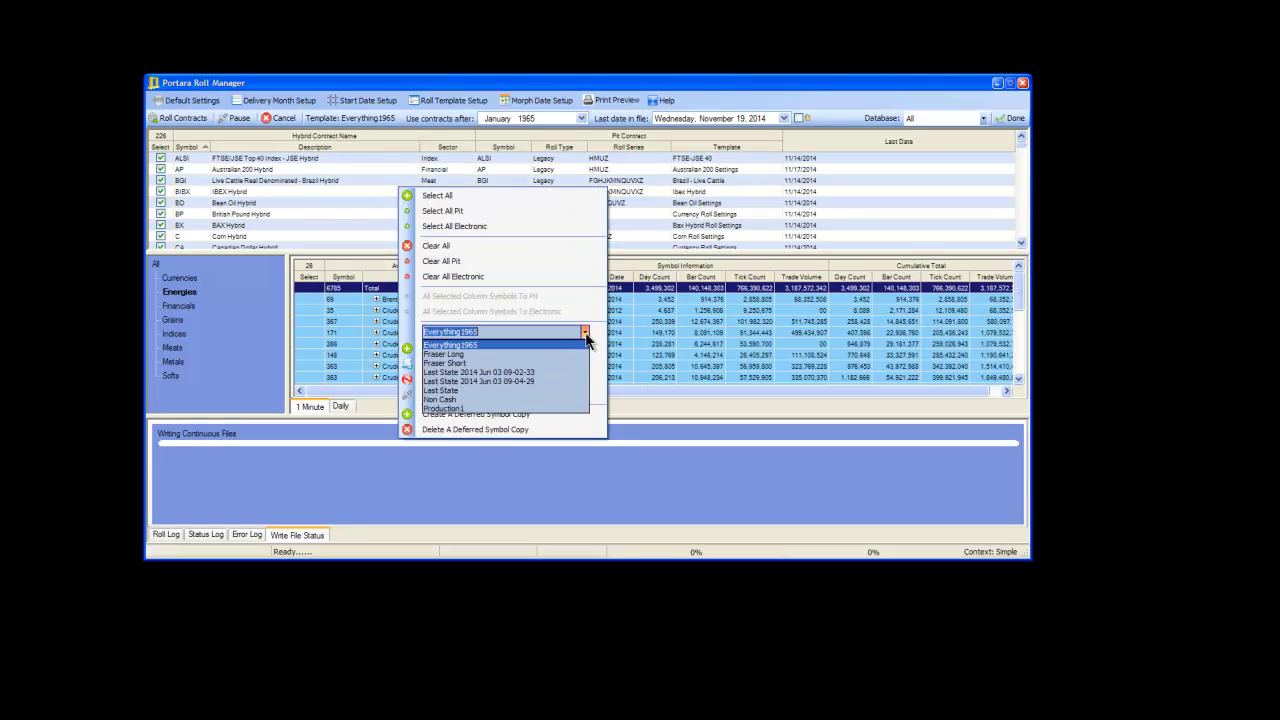
{"action": "left_click", "coordinate": [546, 405]}
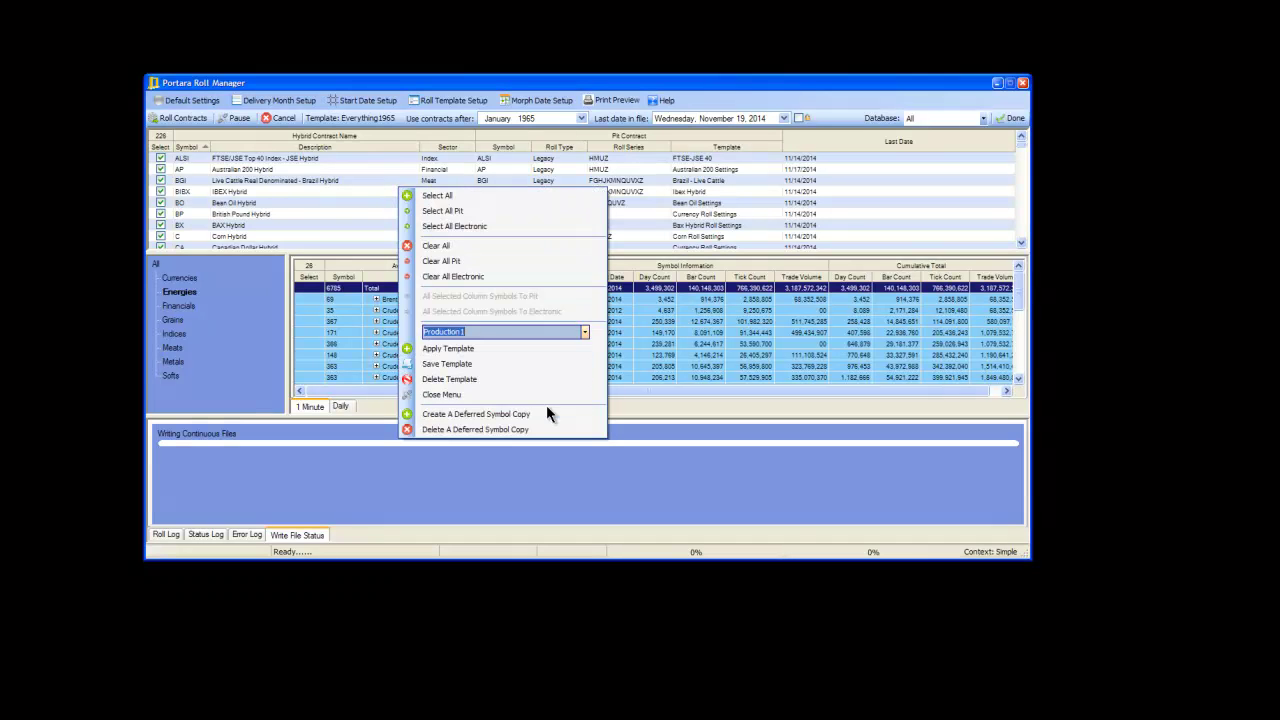
{"action": "left_click", "coordinate": [443, 348]}
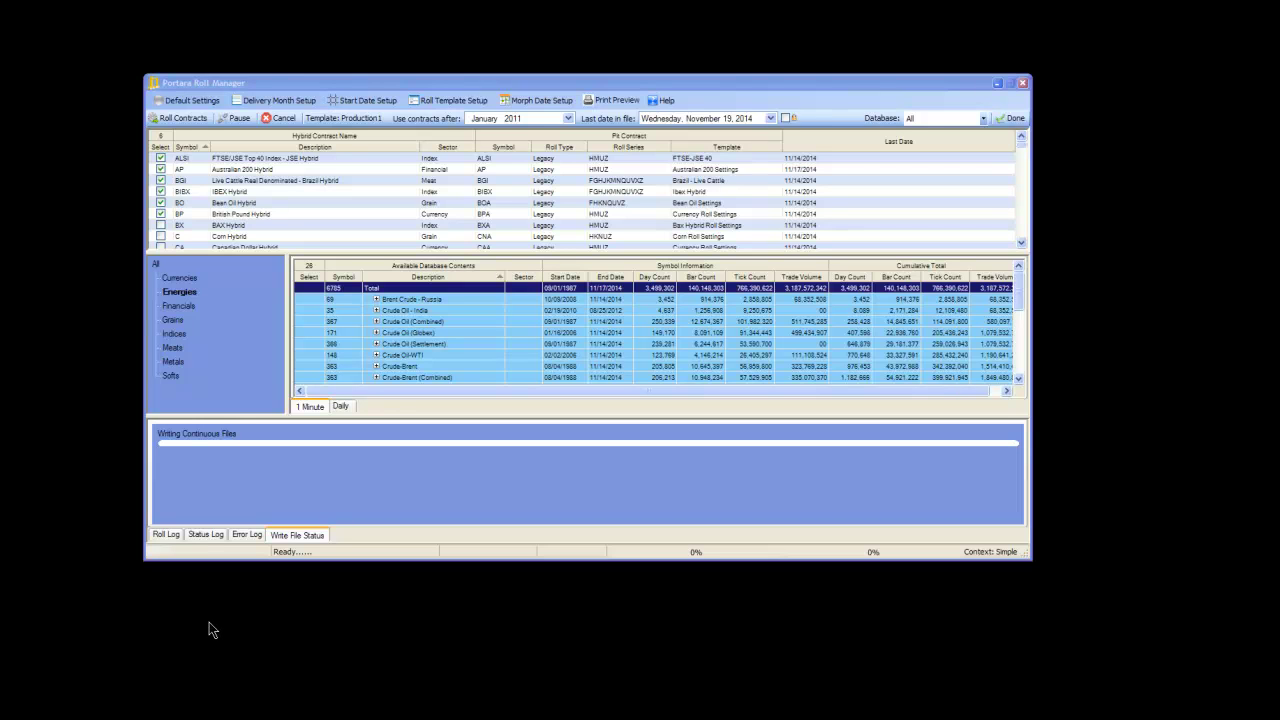
Step: Clear all contracts, select only the British Pound Hybrid and set its roll type to Custom
{"action": "right_click", "coordinate": [319, 198]}
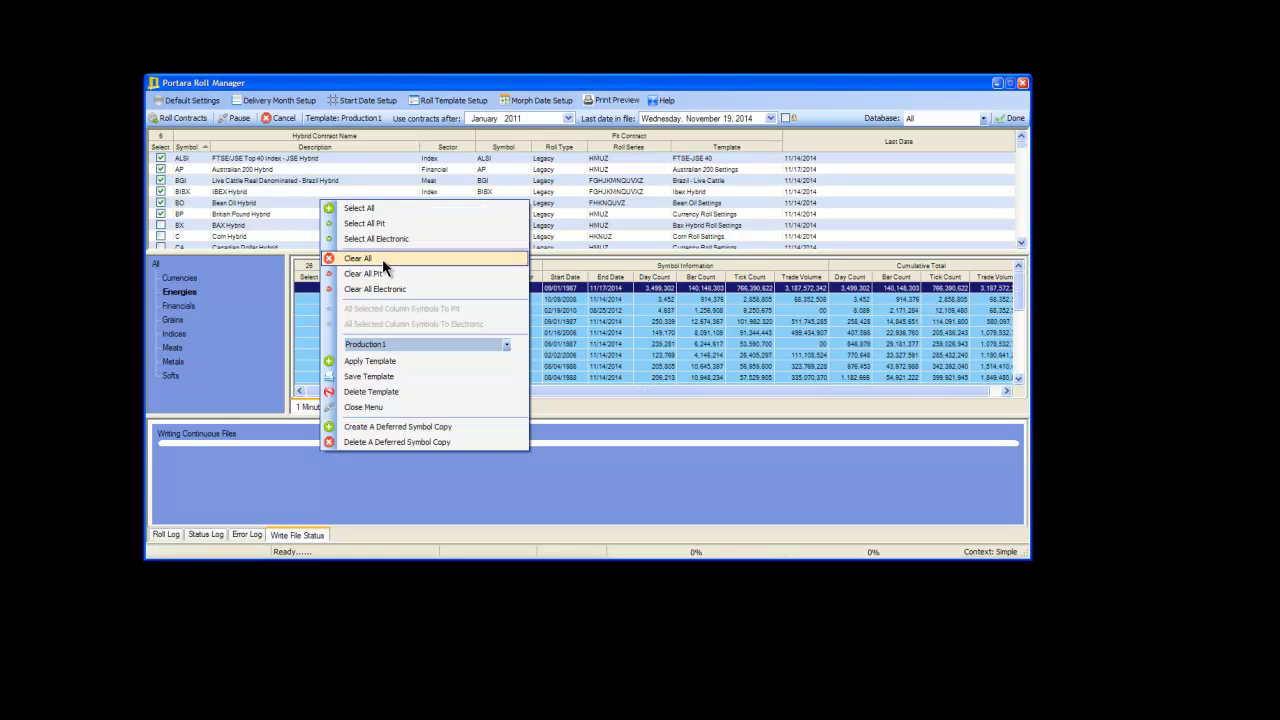
{"action": "left_click", "coordinate": [382, 259]}
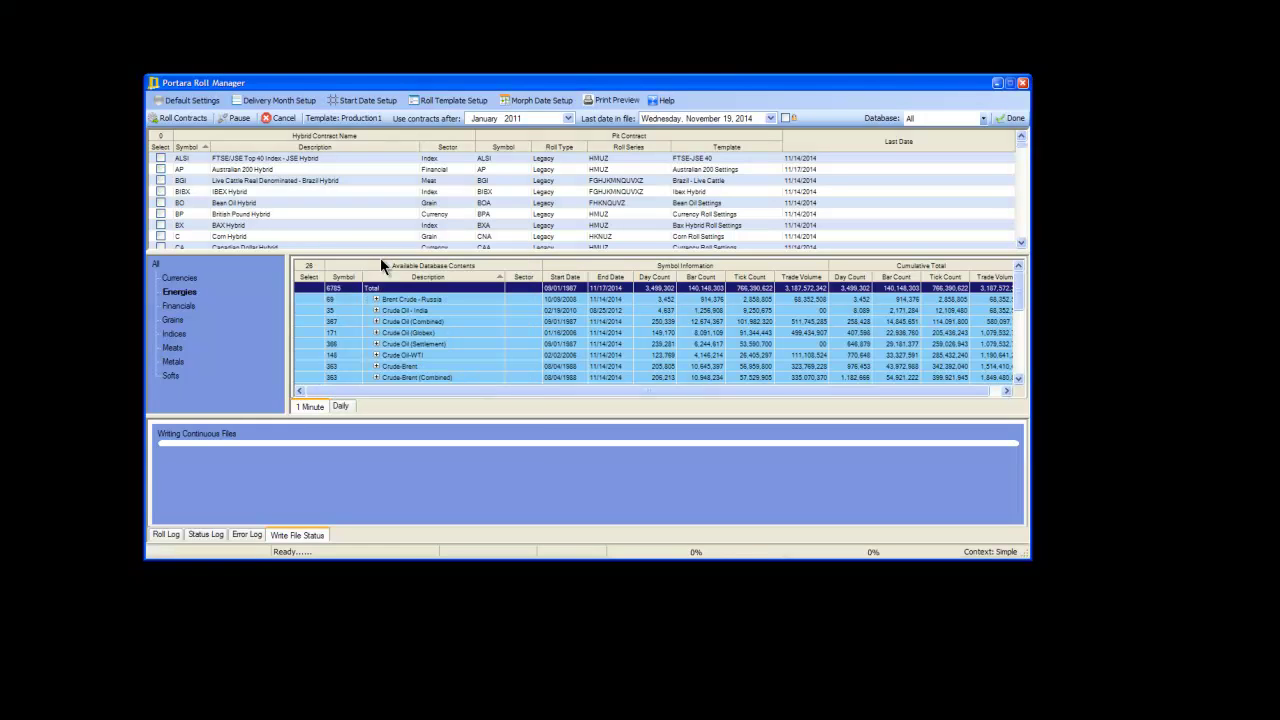
{"action": "left_click", "coordinate": [161, 214]}
{"action": "left_click", "coordinate": [579, 213]}
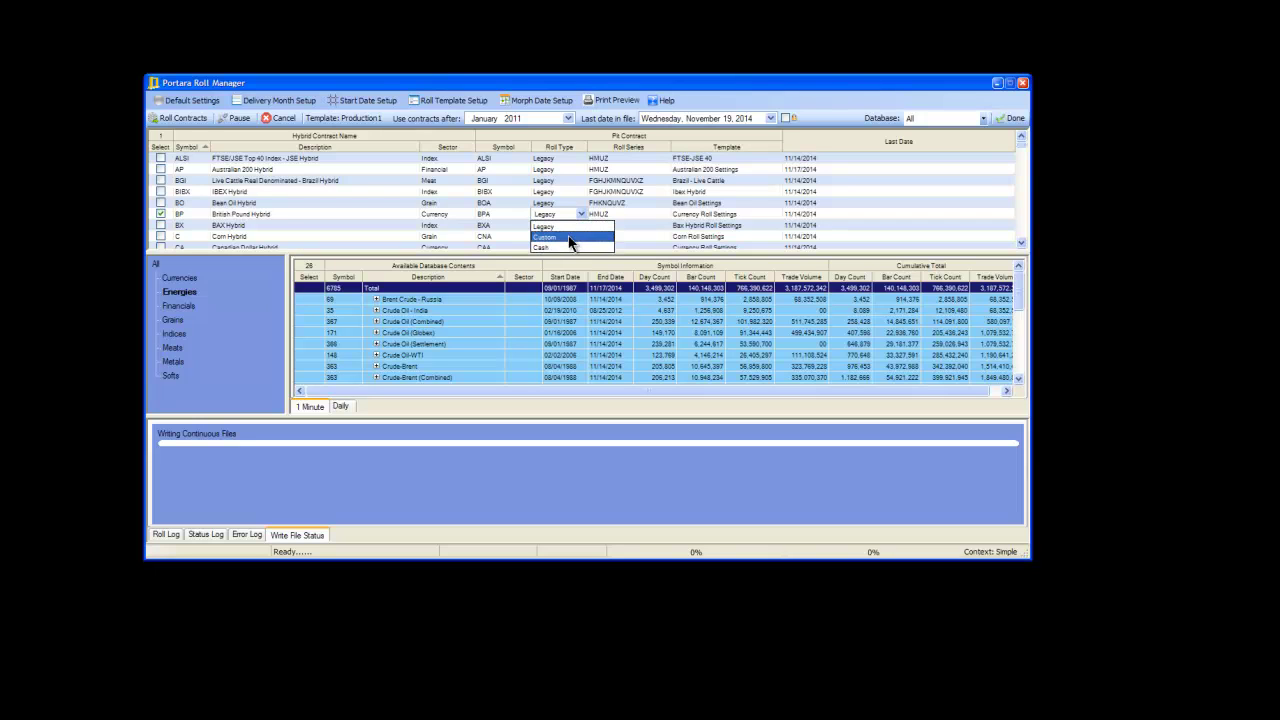
{"action": "left_click", "coordinate": [569, 241]}
{"action": "left_click", "coordinate": [614, 213]}
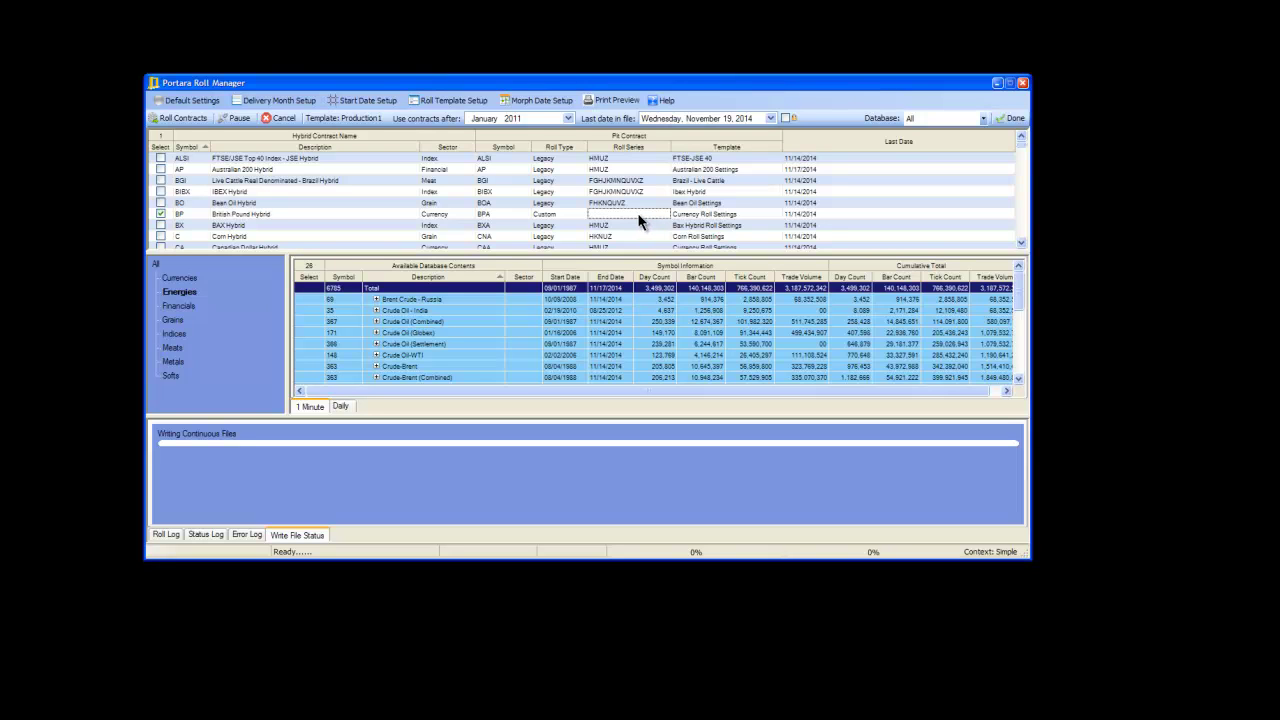
Step: Roll the British Pound Hybrid contract and read the resulting error log, keeping its contract row uncovered
{"action": "left_click", "coordinate": [184, 120]}
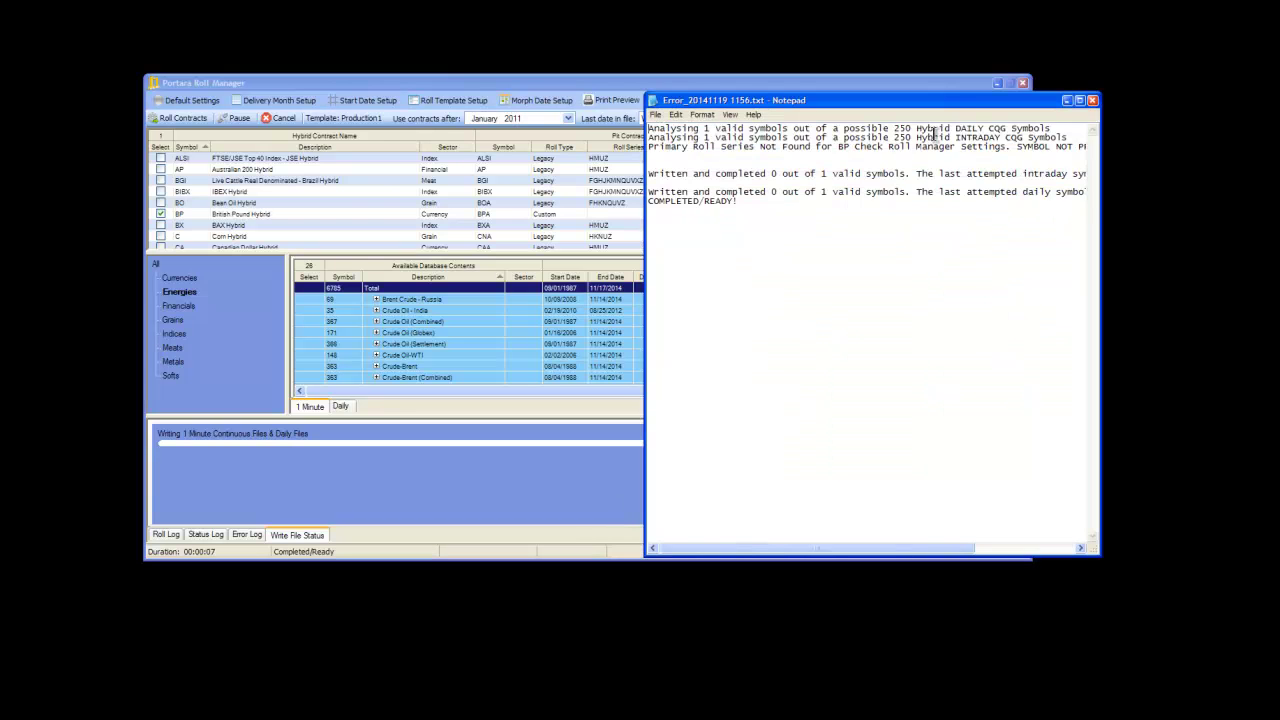
{"action": "left_click_drag", "start_coordinate": [938, 98], "coordinate": [598, 98]}
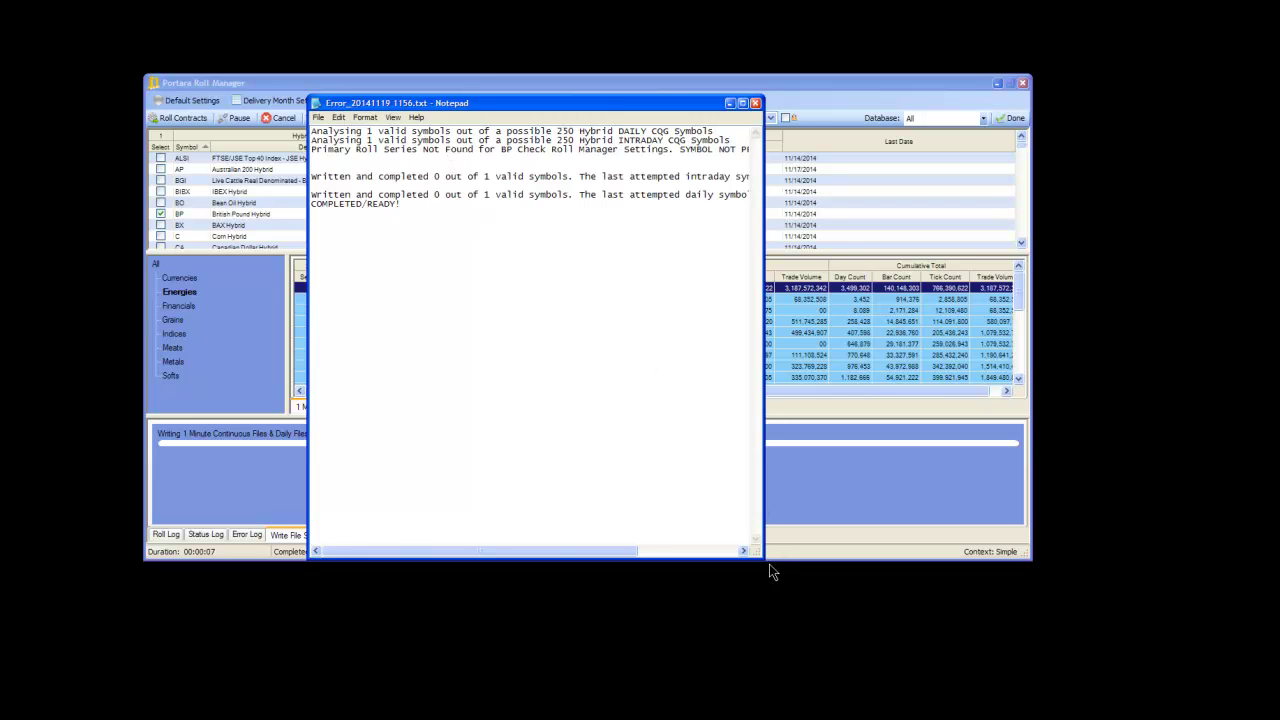
{"action": "left_click_drag", "start_coordinate": [758, 546], "coordinate": [975, 332]}
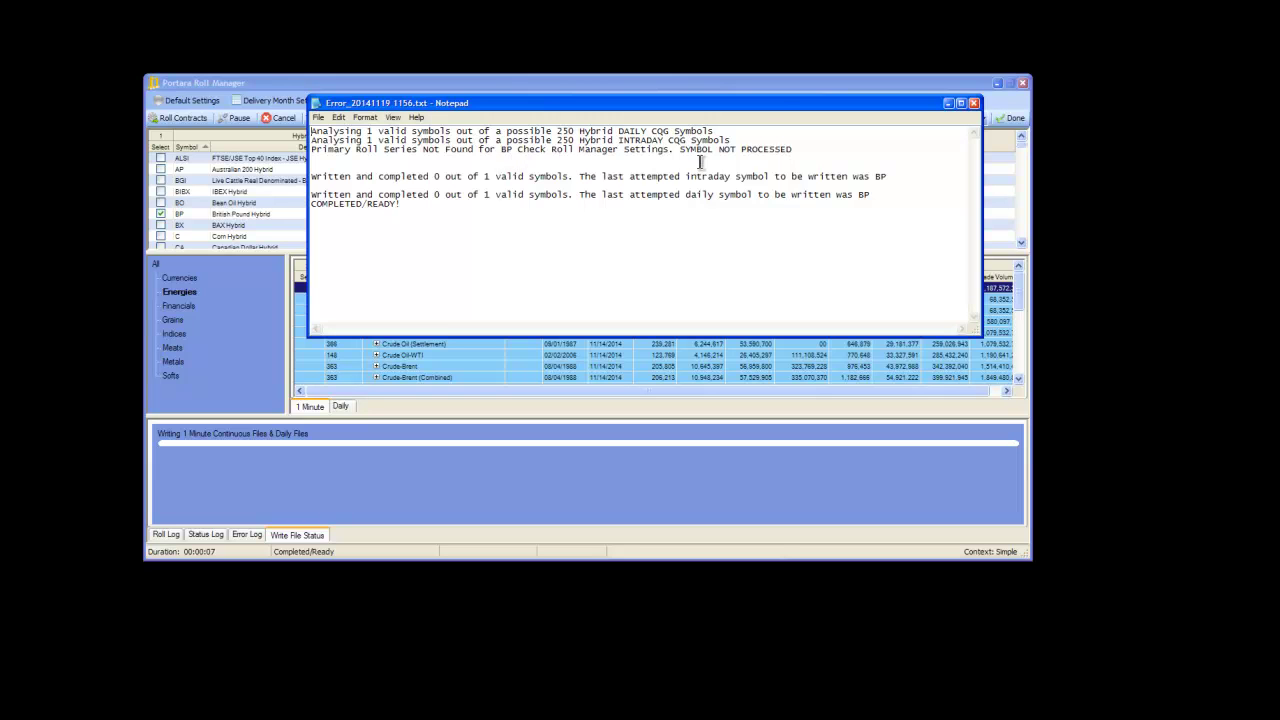
{"action": "left_click_drag", "start_coordinate": [766, 106], "coordinate": [752, 275]}
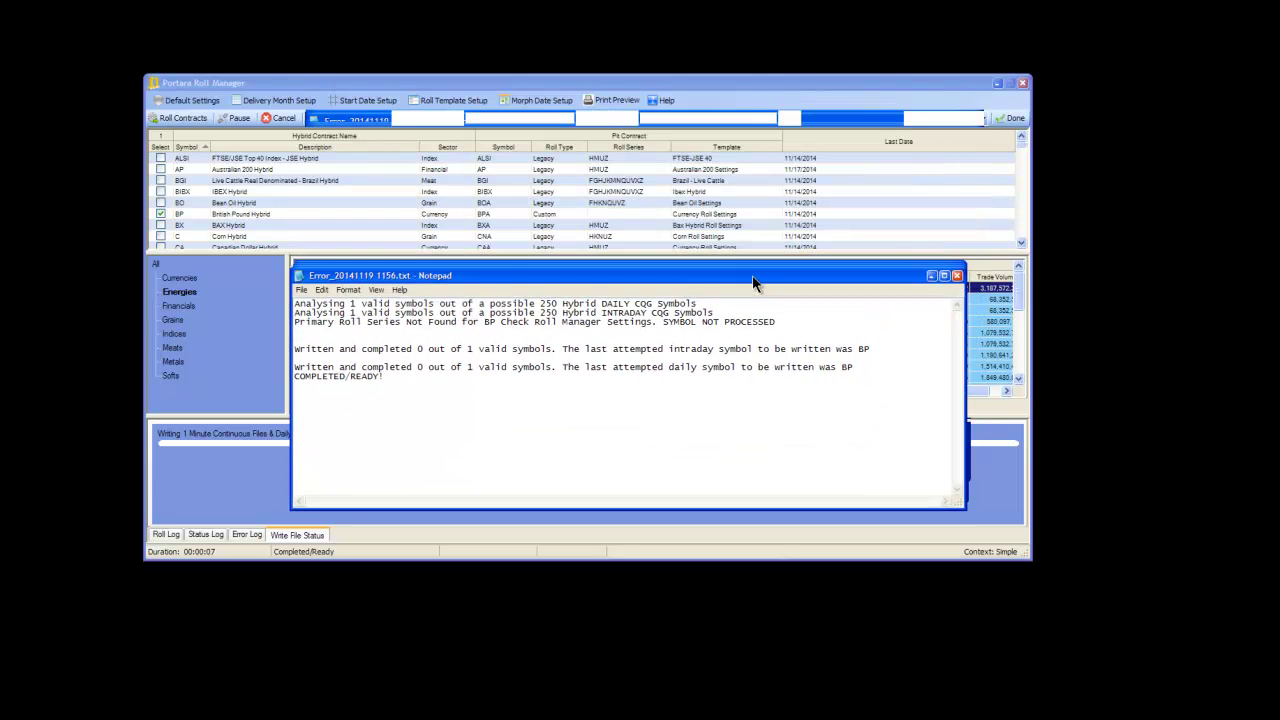
Step: Open the custom delivery months for the British Pound (All Sessions) symbol BPA and mark H, M, U and Z
{"action": "left_click", "coordinate": [638, 215]}
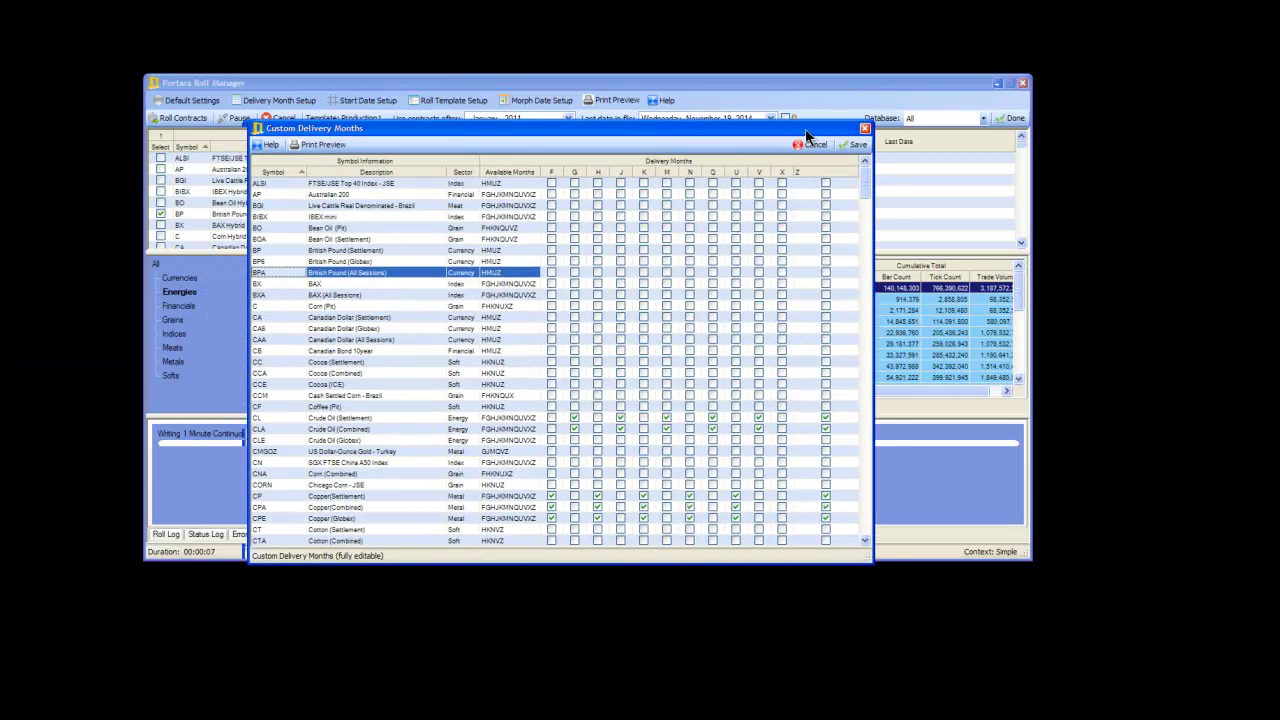
{"action": "left_click", "coordinate": [613, 269]}
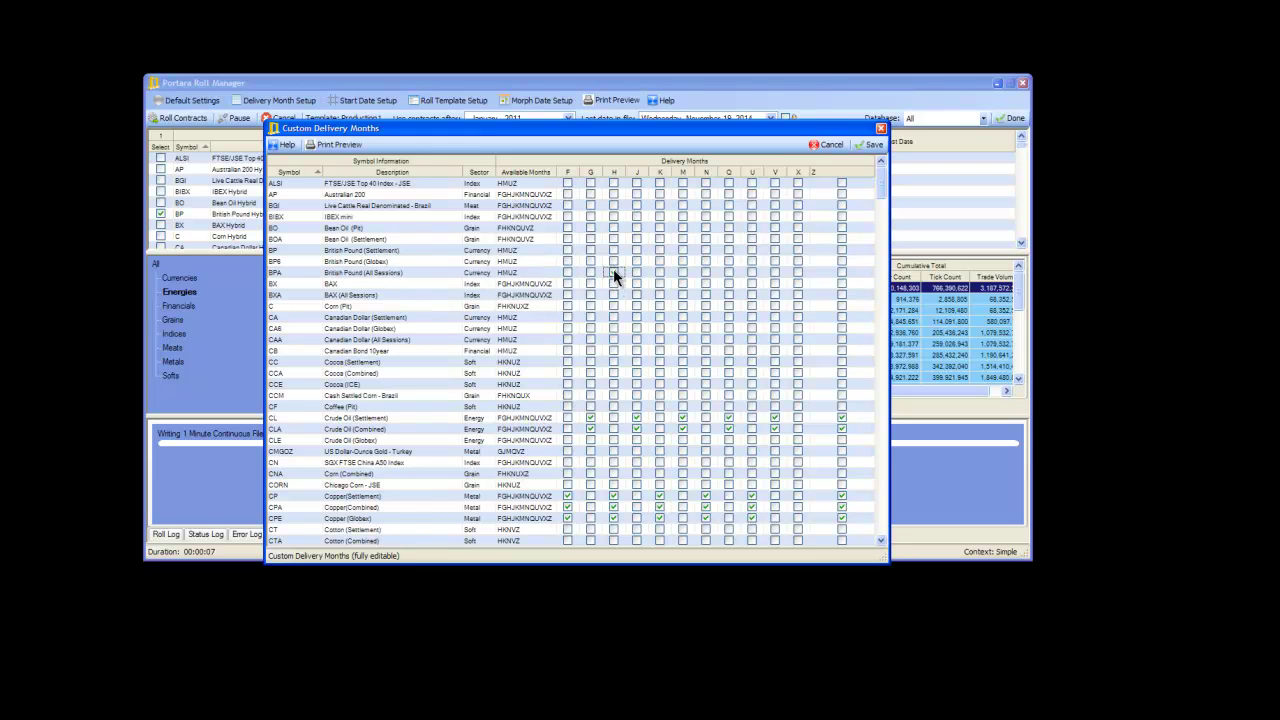
{"action": "left_click", "coordinate": [683, 271]}
{"action": "left_click", "coordinate": [752, 272]}
{"action": "left_click", "coordinate": [842, 272]}
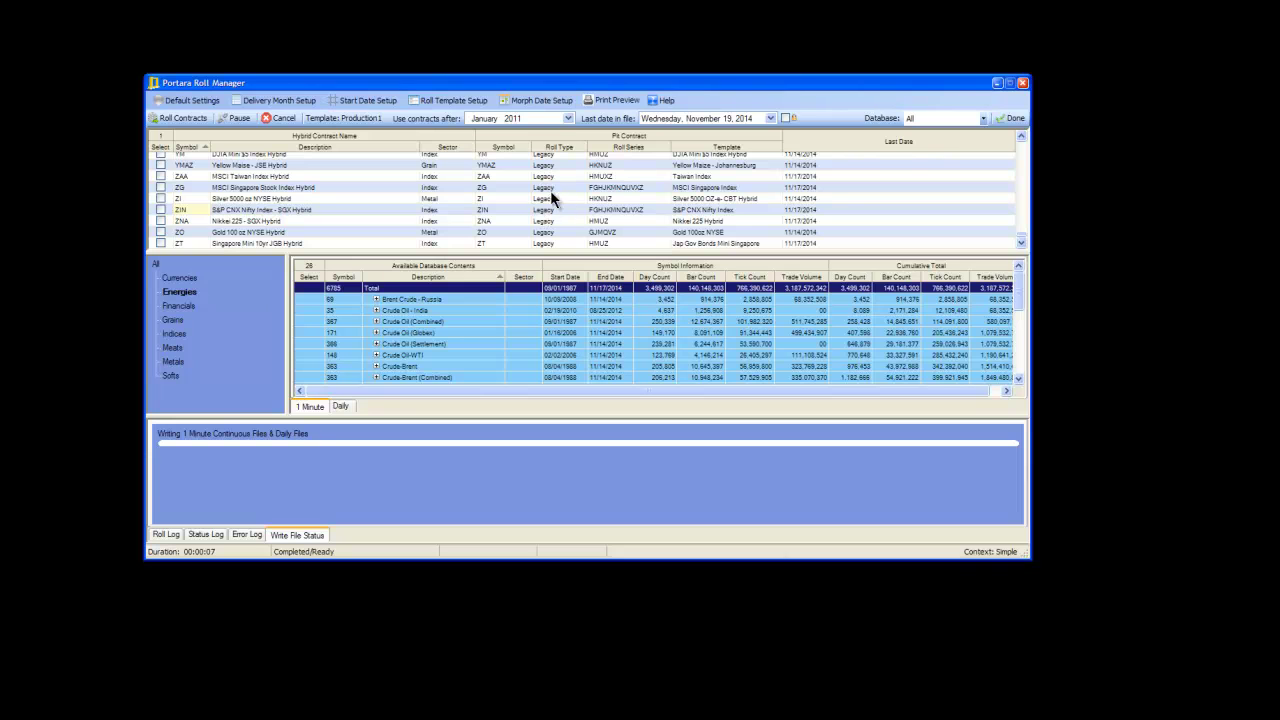
Step: Set the British Pound Hybrid's roll type to Legacy and roll the contract
{"action": "left_click", "coordinate": [523, 207]}
{"action": "left_click_drag", "start_coordinate": [1021, 240], "coordinate": [1020, 145]}
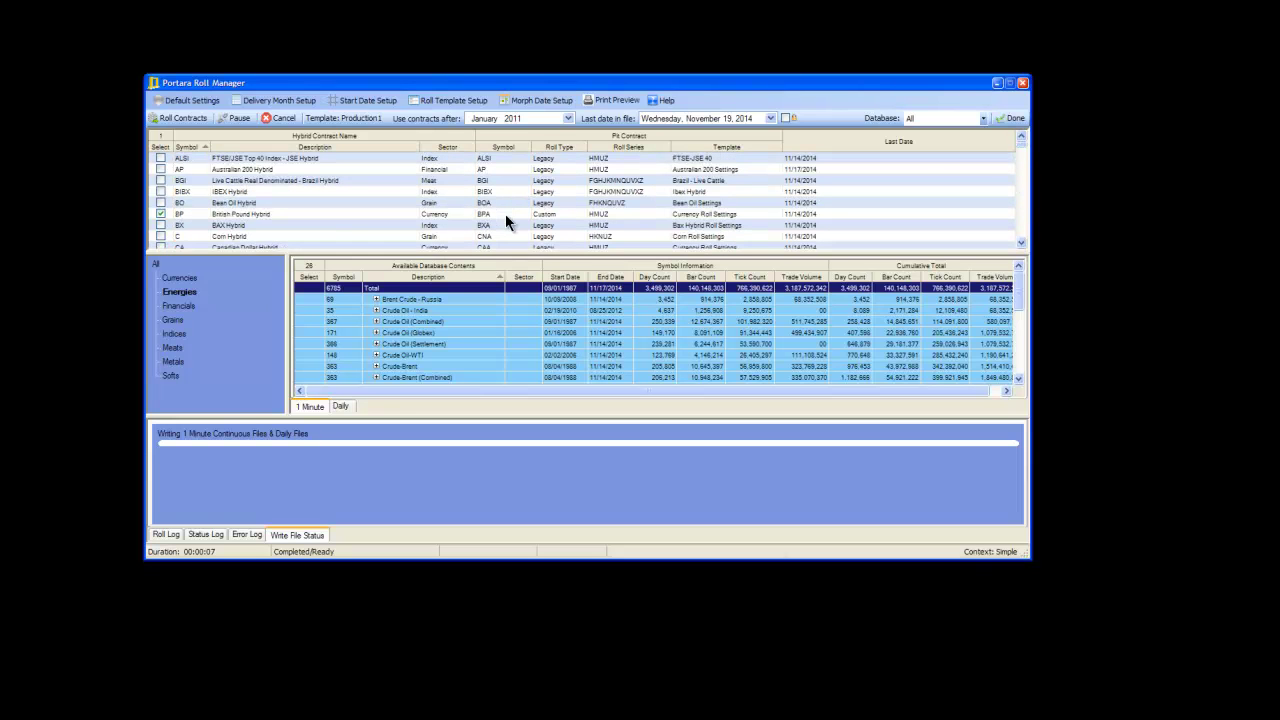
{"action": "left_click", "coordinate": [570, 214]}
{"action": "left_click", "coordinate": [579, 212]}
{"action": "left_click", "coordinate": [592, 224]}
{"action": "left_click", "coordinate": [182, 118]}
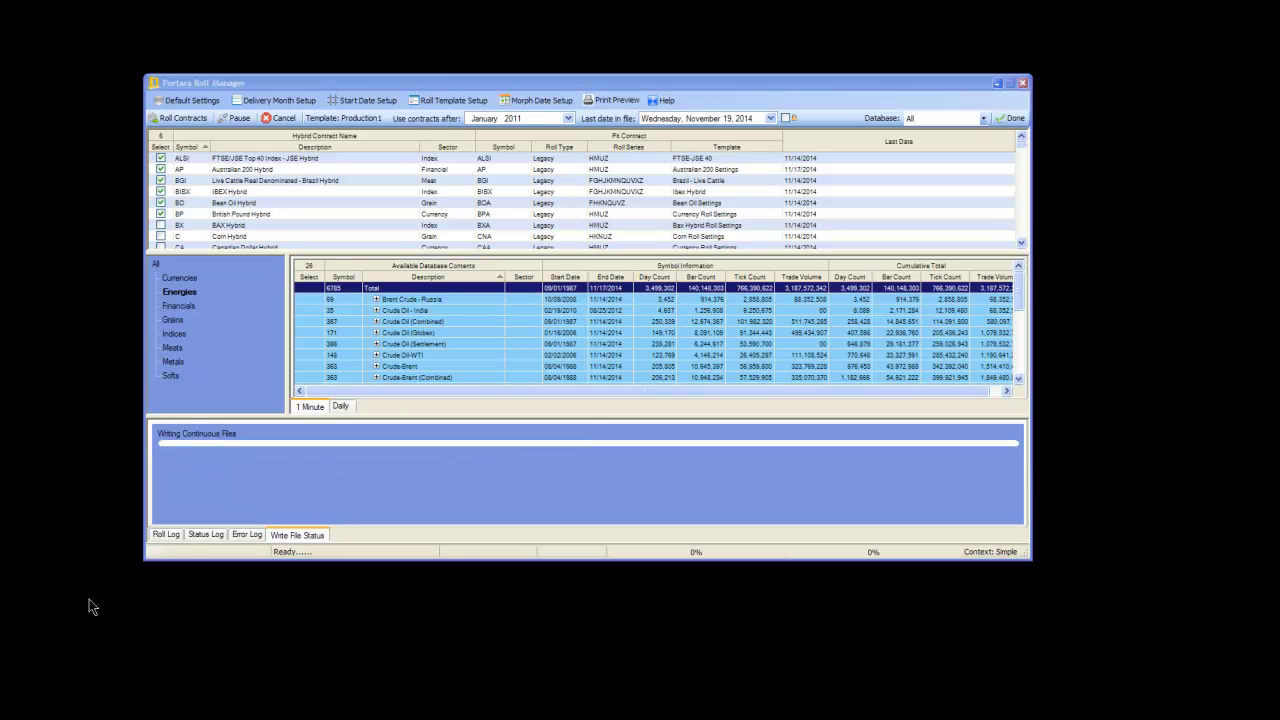
Step: Open the Continuous Contracts folder under C:\Portara Data\Futures, view its Daily Database subfolder and return to Continuous Contracts
{"action": "left_click_drag", "start_coordinate": [0, 200], "coordinate": [421, 290]}
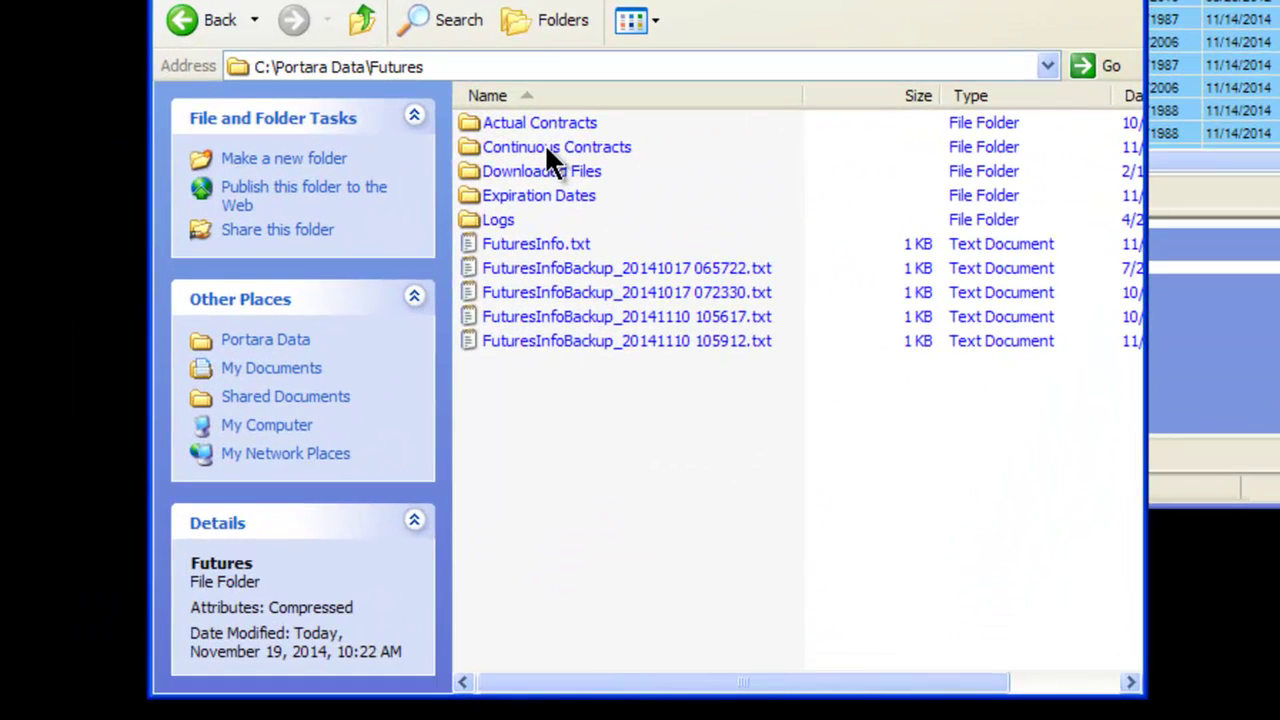
{"action": "double_click", "coordinate": [546, 149]}
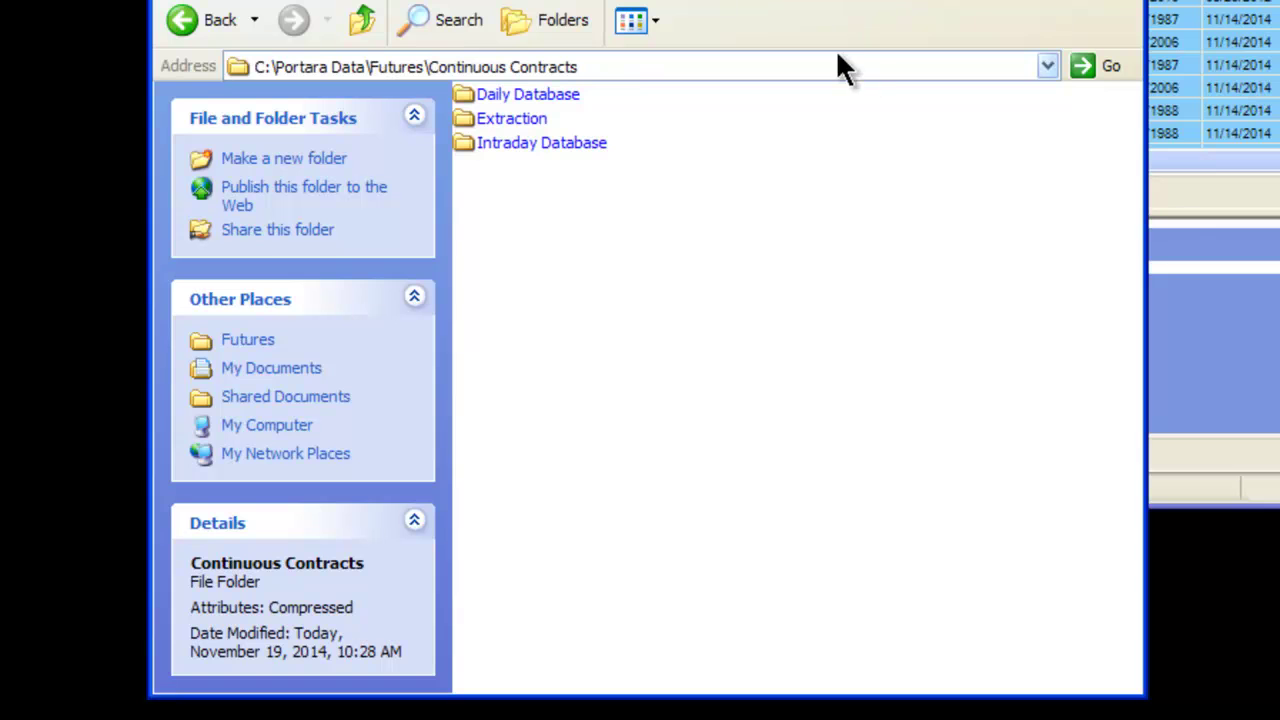
{"action": "double_click", "coordinate": [553, 96]}
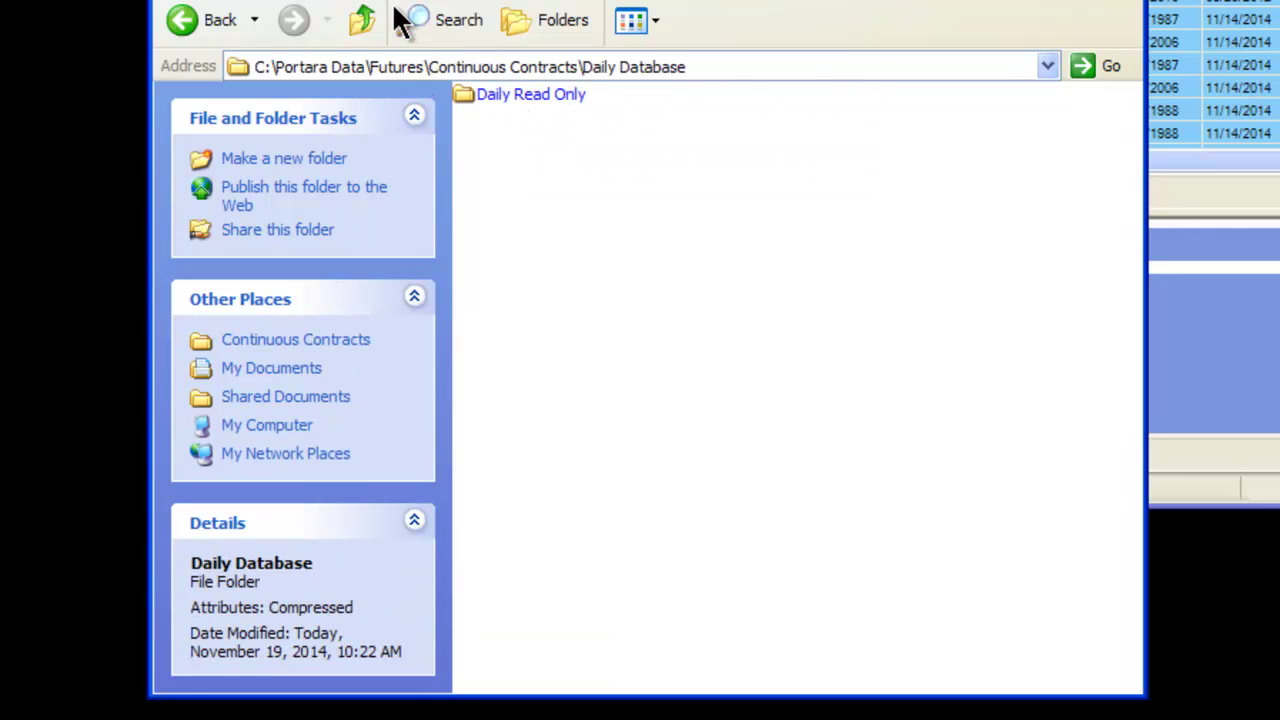
{"action": "left_click", "coordinate": [366, 21]}
Step: Open the Intraday Database folder and view the files in its 5 Minutes subfolder, including BP.005
{"action": "double_click", "coordinate": [529, 135]}
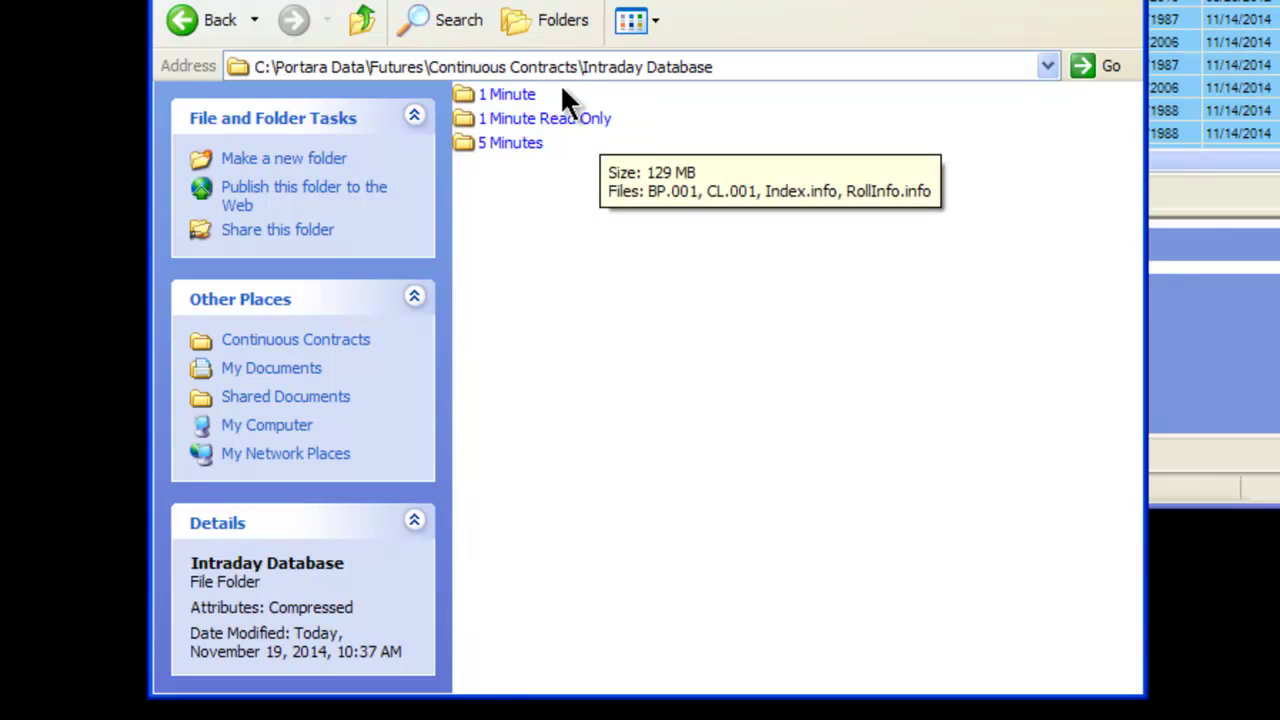
{"action": "mouse_move", "coordinate": [533, 96]}
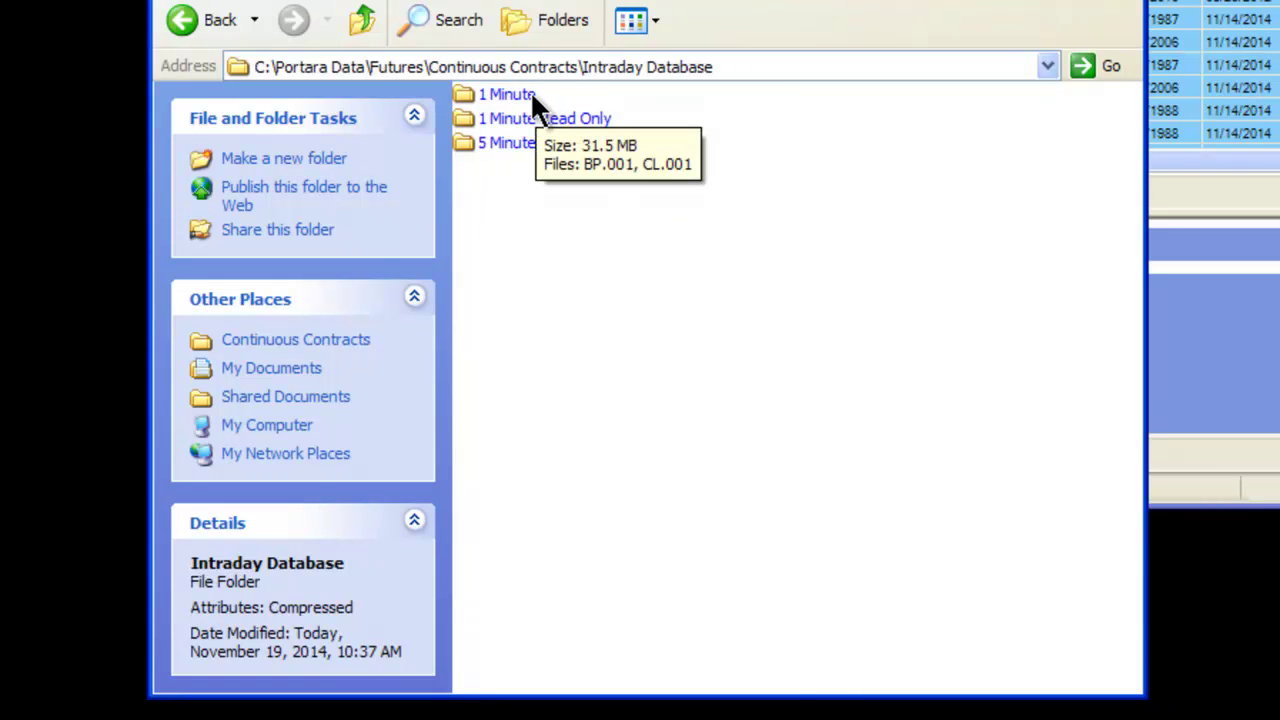
{"action": "double_click", "coordinate": [510, 145]}
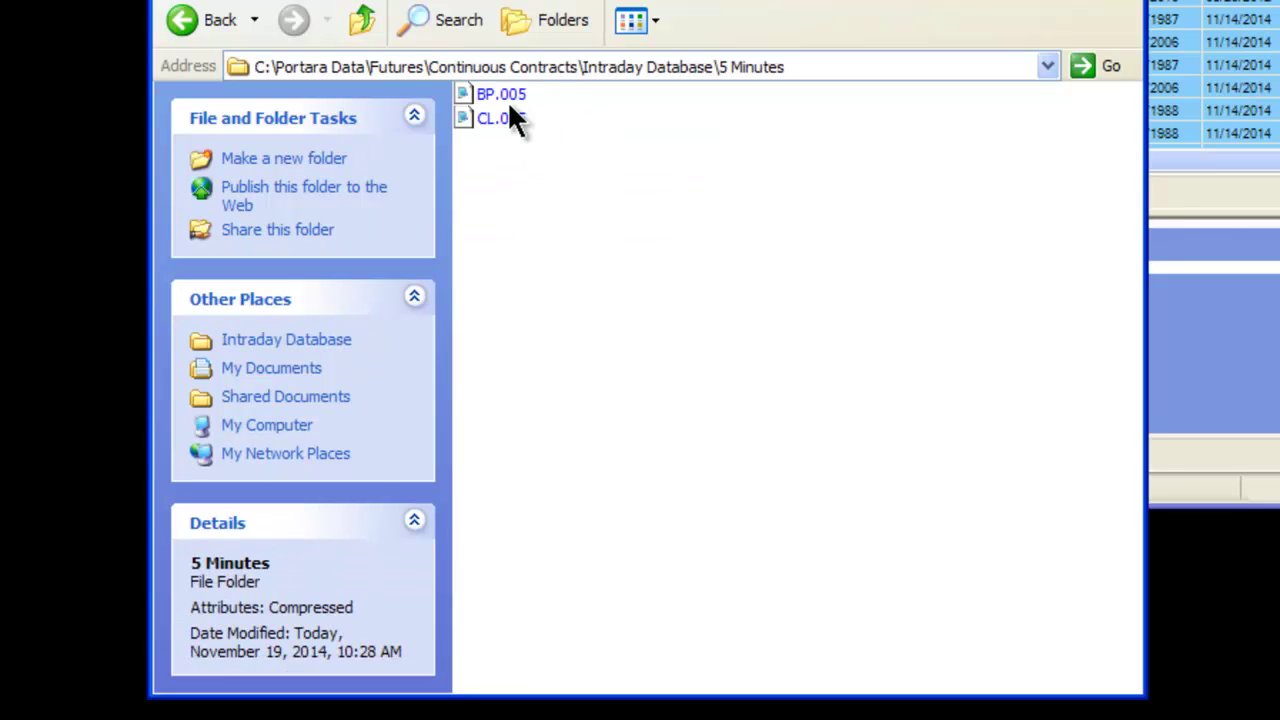
{"action": "left_click", "coordinate": [497, 94]}
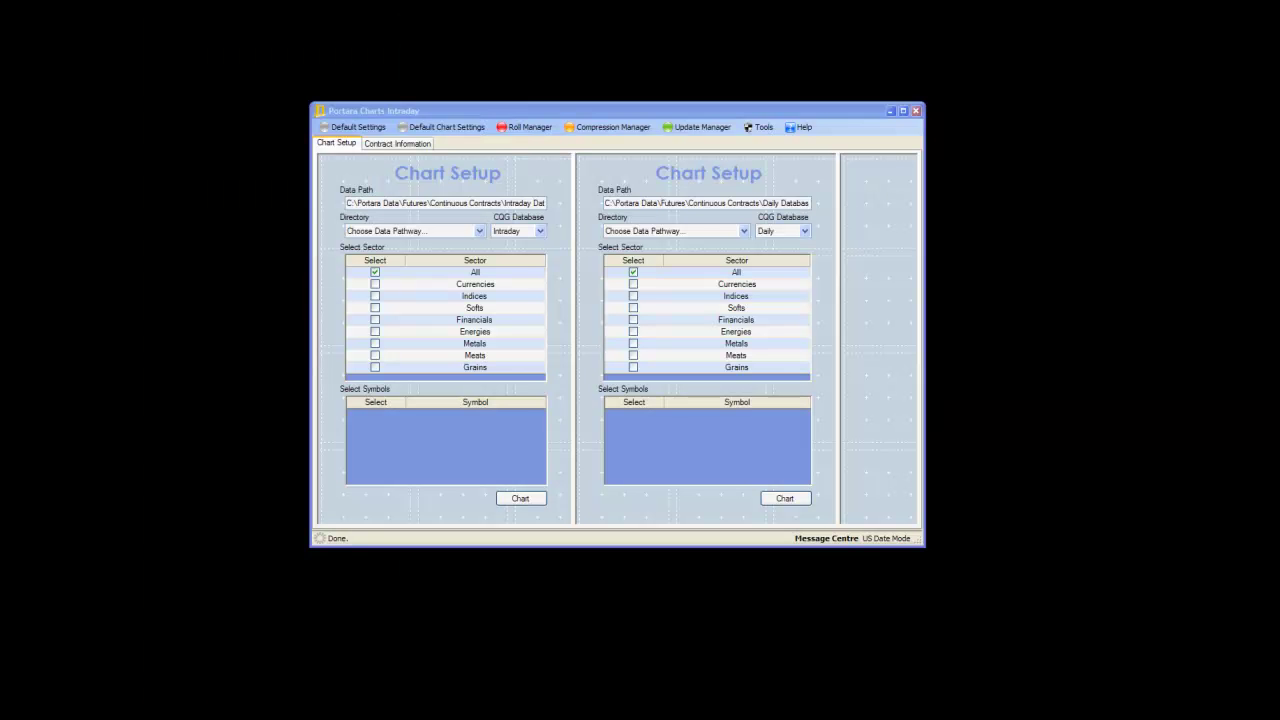
Step: Bring the C:\Portara Data\Futures folder window into view and open its Continuous Contracts\Intraday Database subfolder to view the interval folders
{"action": "left_click_drag", "start_coordinate": [2, 160], "coordinate": [552, 238]}
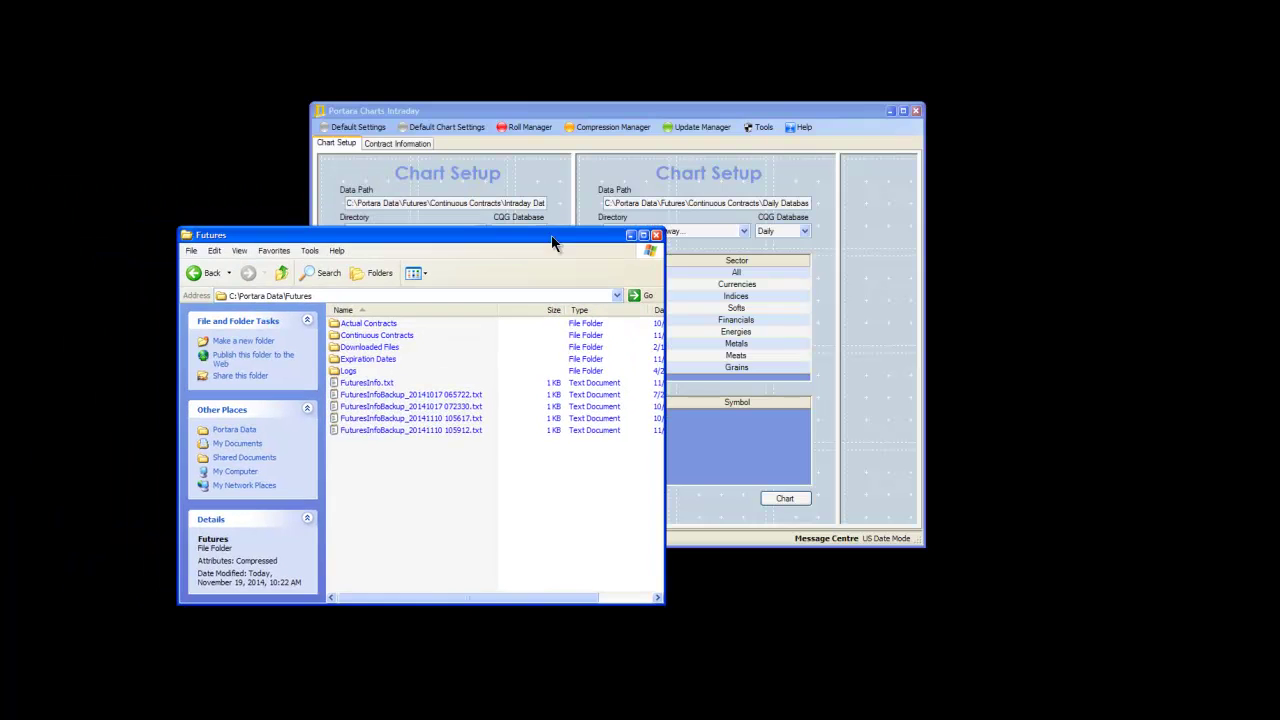
{"action": "double_click", "coordinate": [366, 336]}
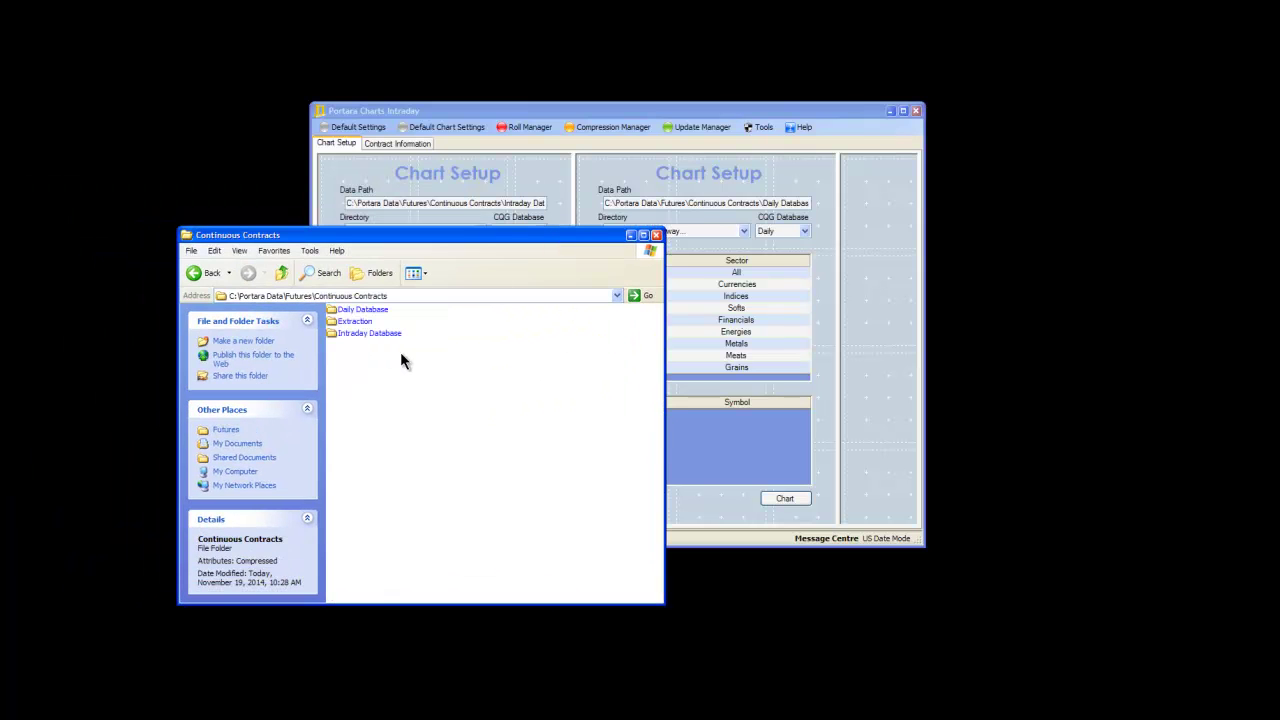
{"action": "double_click", "coordinate": [353, 331]}
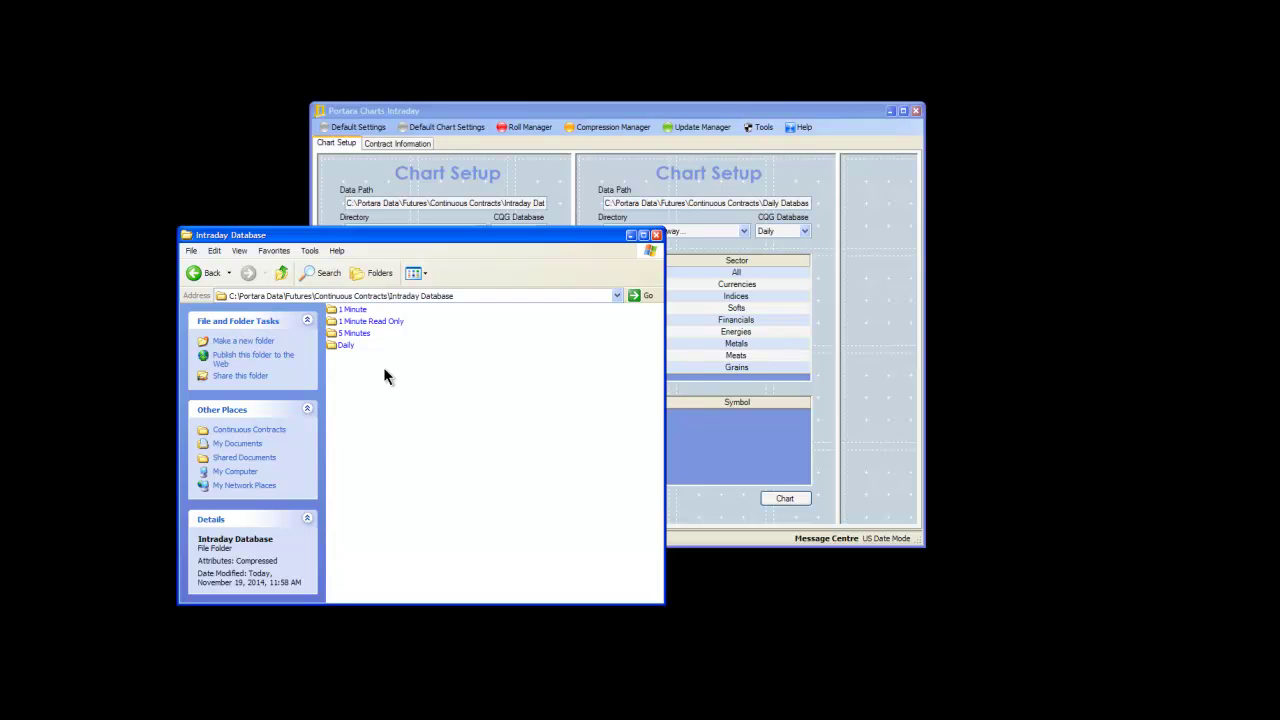
Step: Compare the subfolders of Daily Database with those of Intraday Database under Continuous Contracts, ending in Intraday Database
{"action": "left_click", "coordinate": [282, 273]}
{"action": "double_click", "coordinate": [383, 311]}
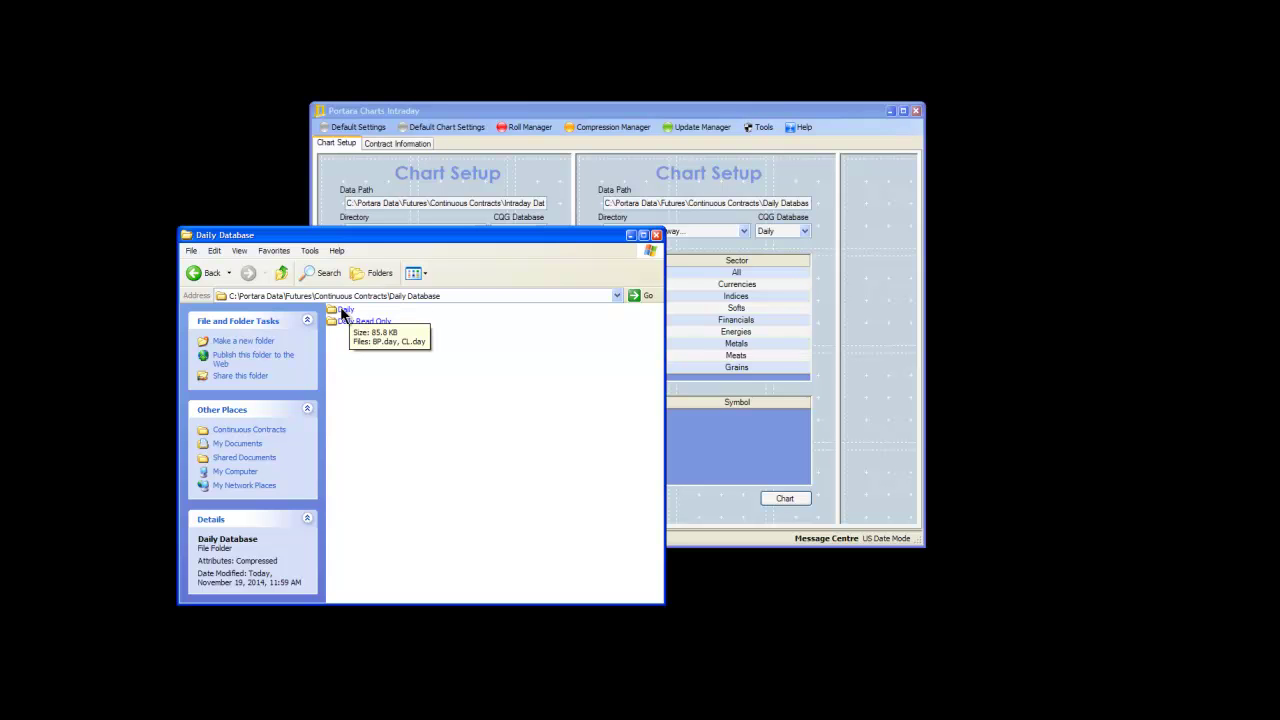
{"action": "left_click", "coordinate": [283, 272]}
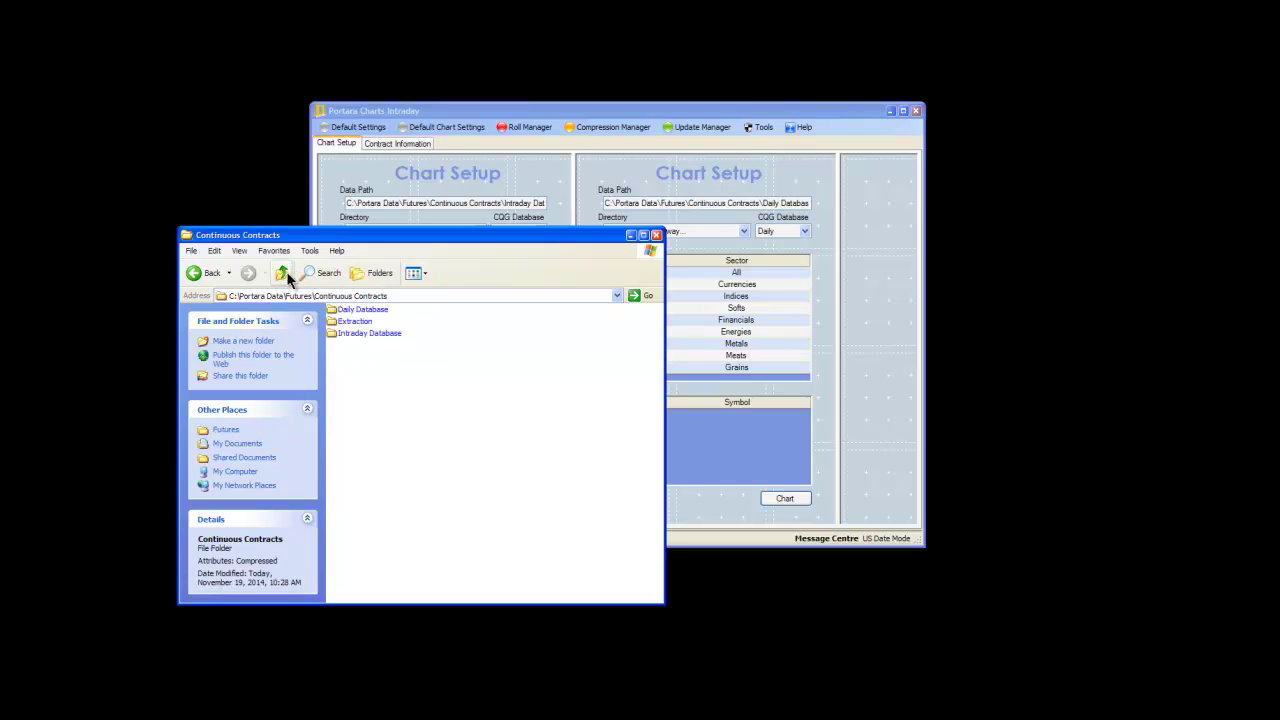
{"action": "double_click", "coordinate": [365, 311]}
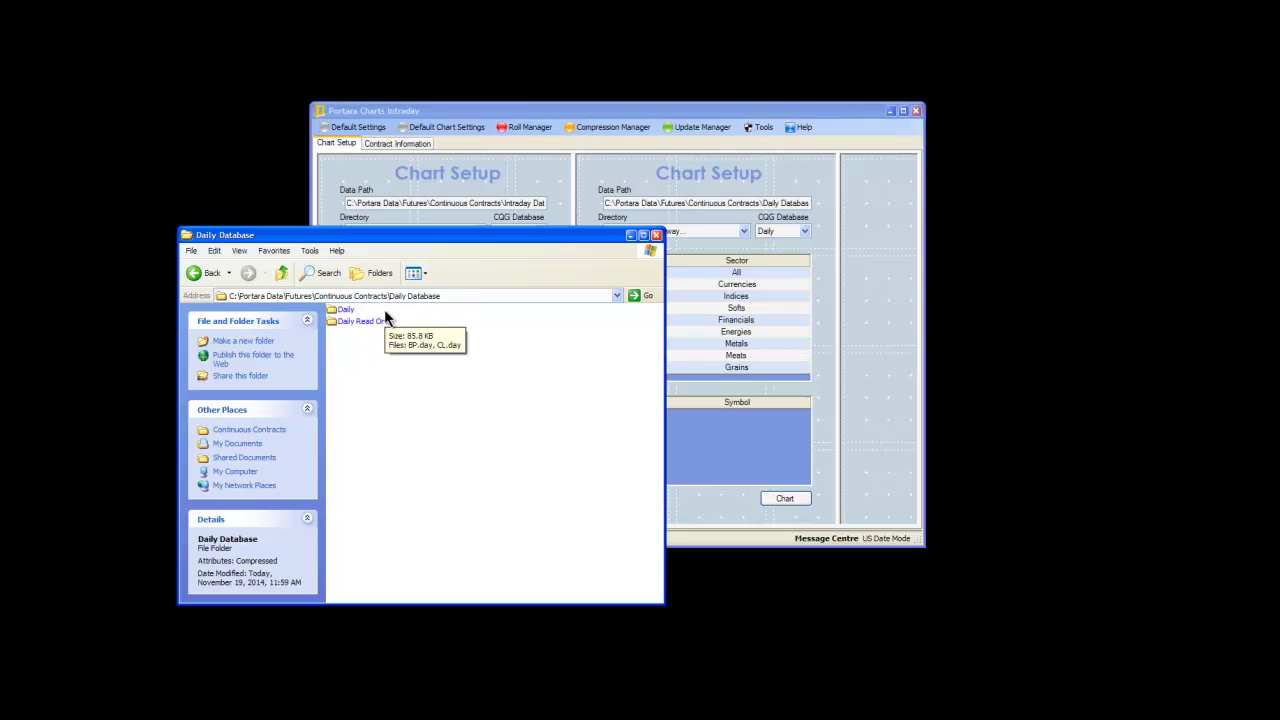
{"action": "left_click", "coordinate": [282, 273]}
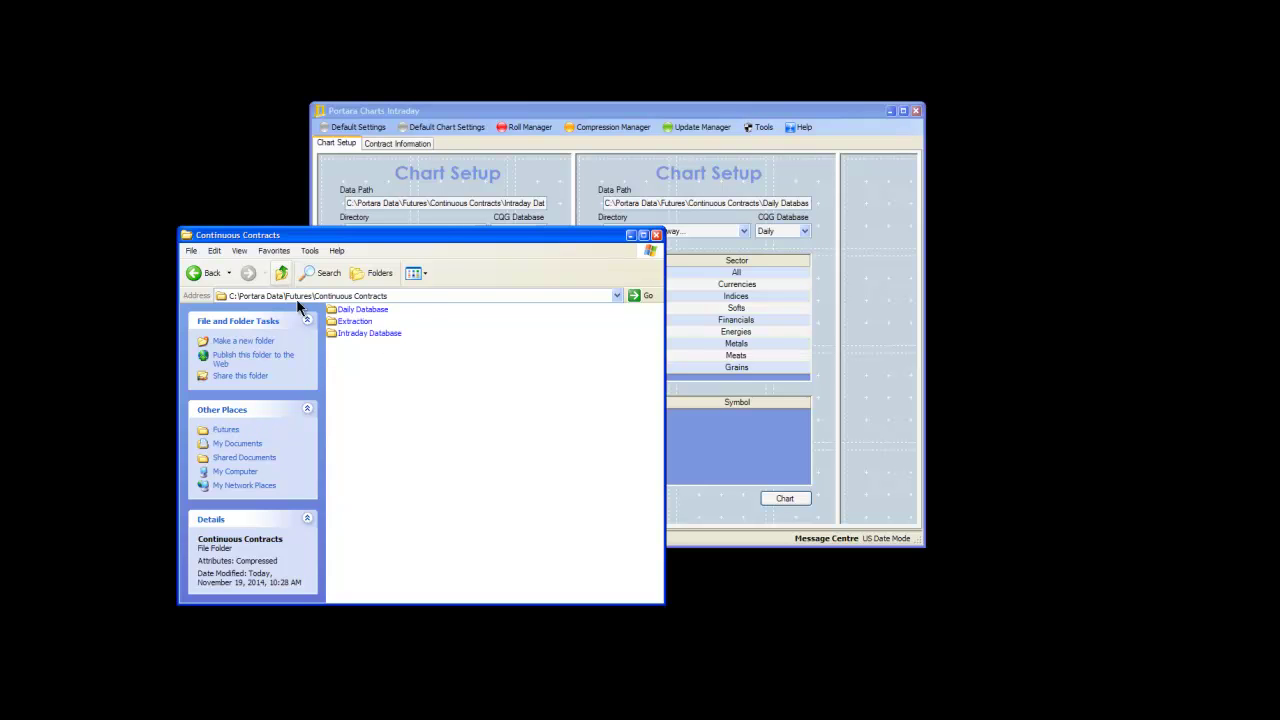
{"action": "double_click", "coordinate": [363, 335]}
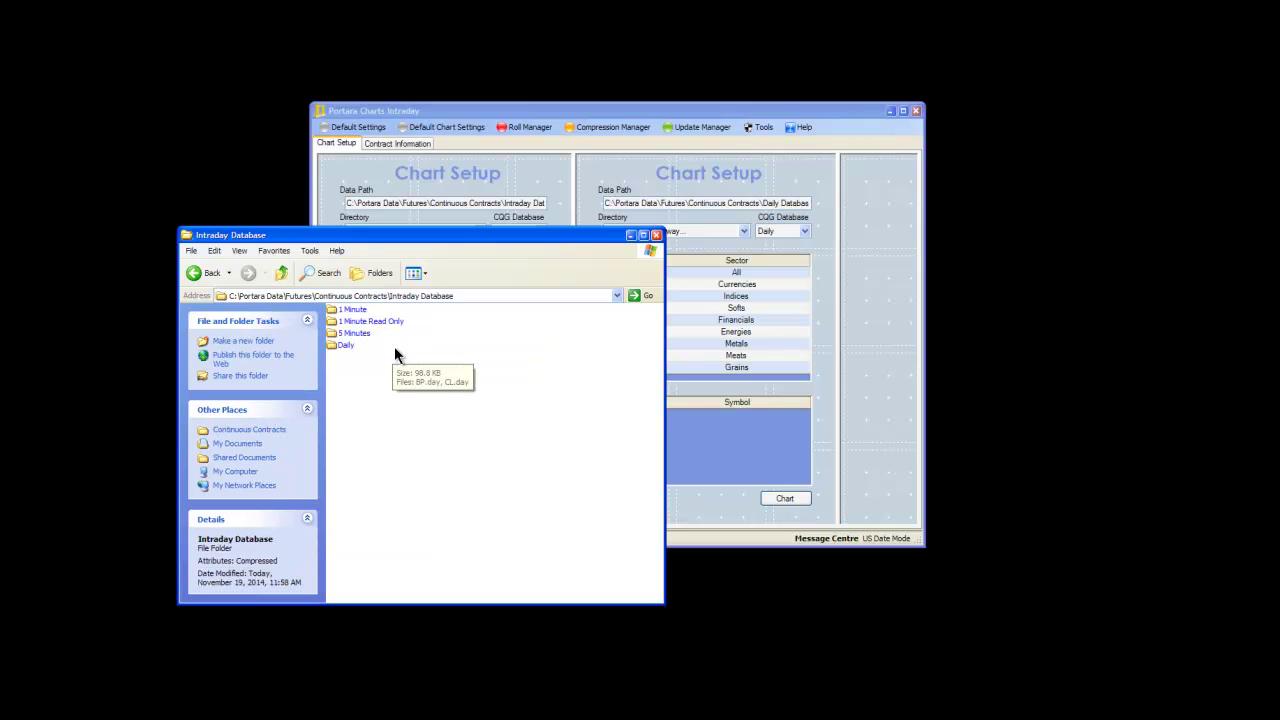